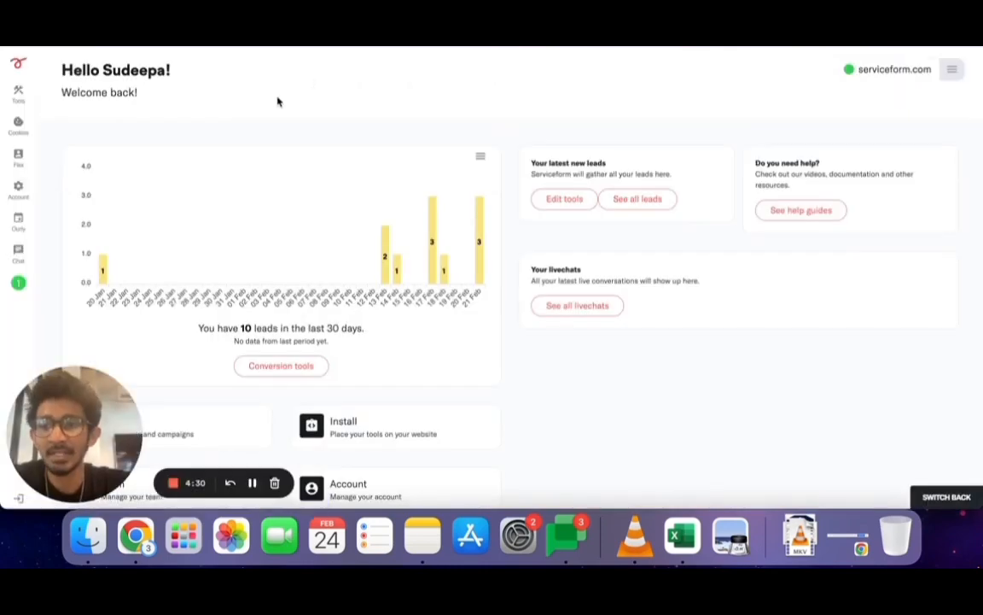
# Open the Ourly personal calendar and replace the ending of the calendar URL with the owner's first name
pyautogui.click(18, 222)
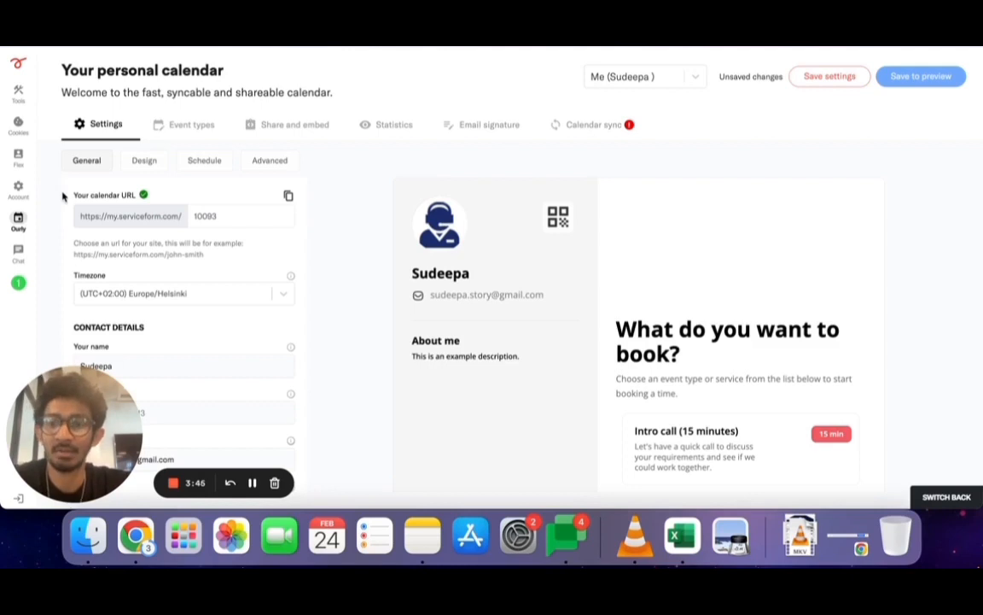
pyautogui.moveTo(217, 216); pyautogui.dragTo(157, 216)
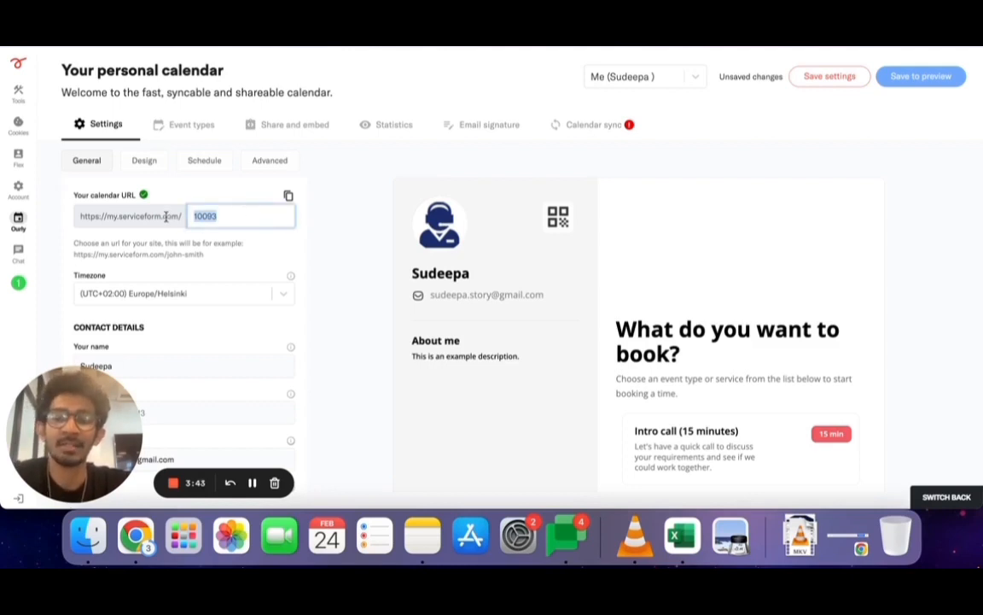
pyautogui.write('sudeep')
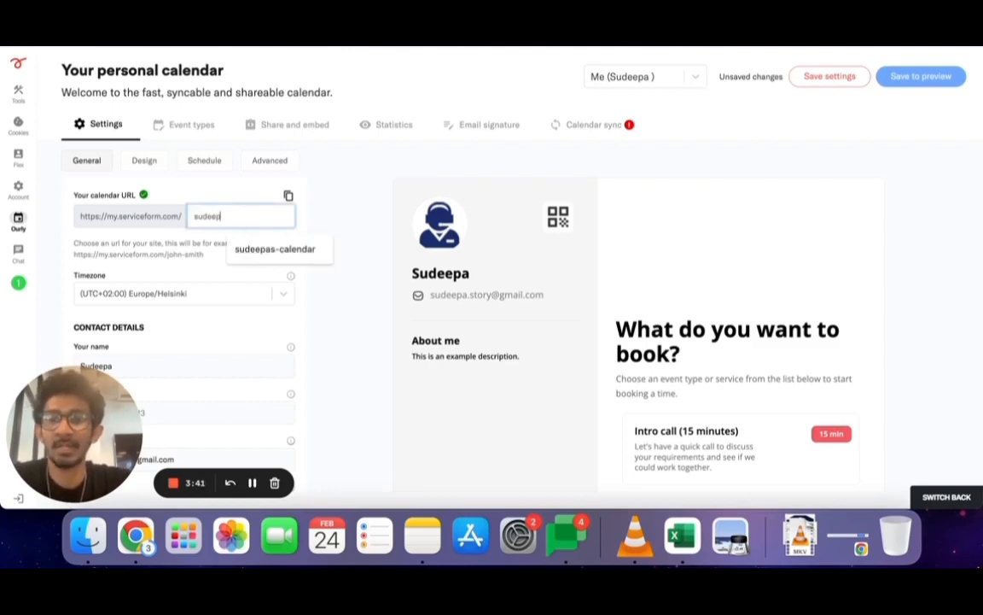
pyautogui.write('a')
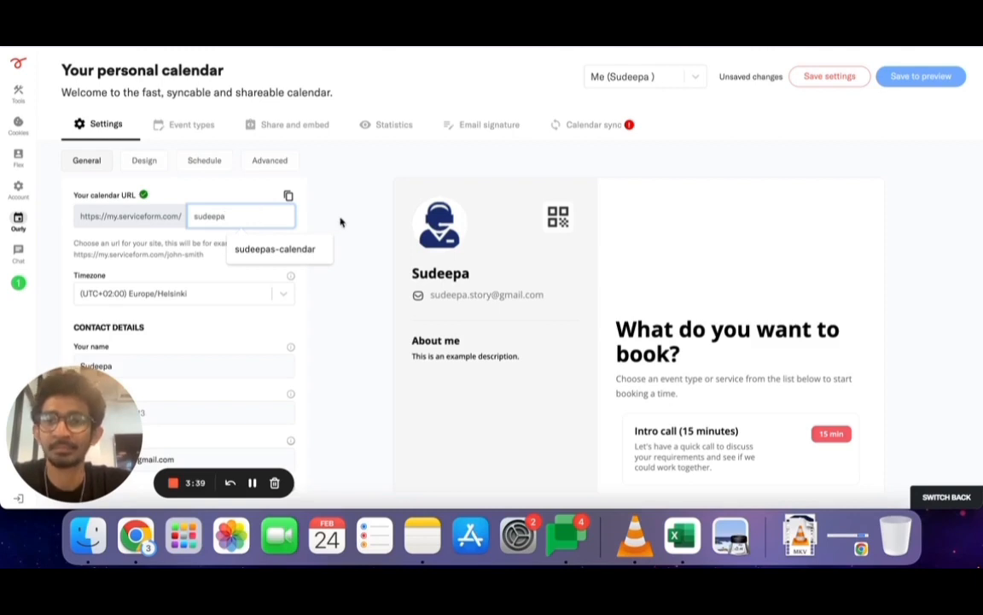
pyautogui.click(307, 198)
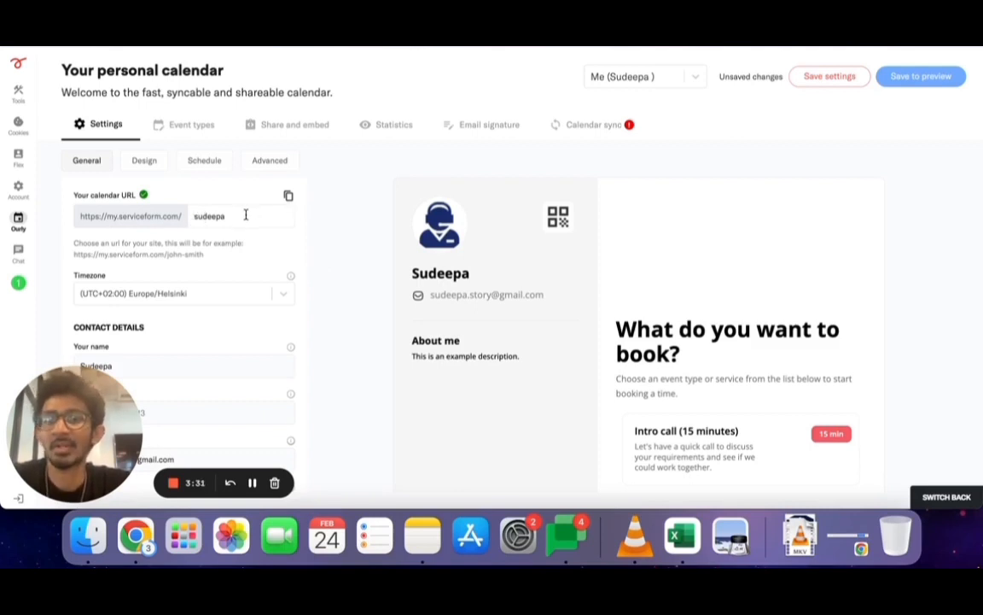
# Fill in the owner's phone number in the calendar's contact details
pyautogui.scroll(-5, 204, 268)
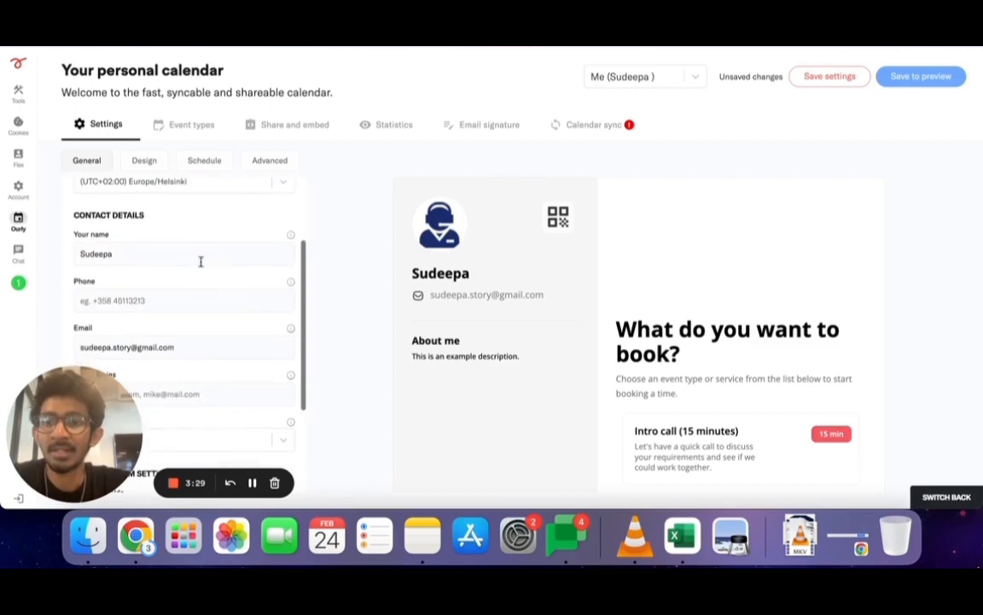
pyautogui.scroll(-1, 178, 205)
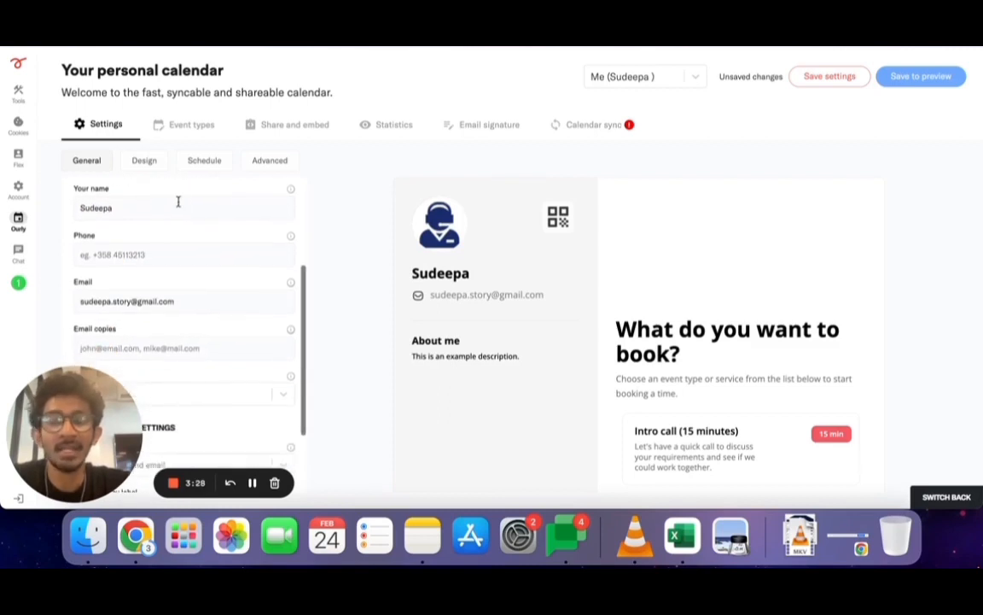
pyautogui.click(117, 256)
pyautogui.write('07')
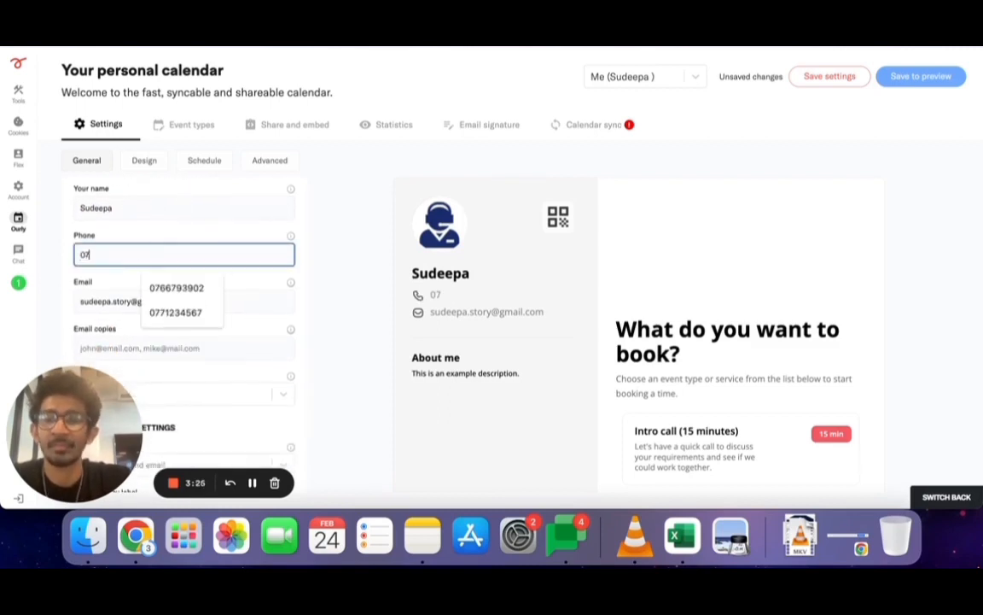
pyautogui.click(175, 312)
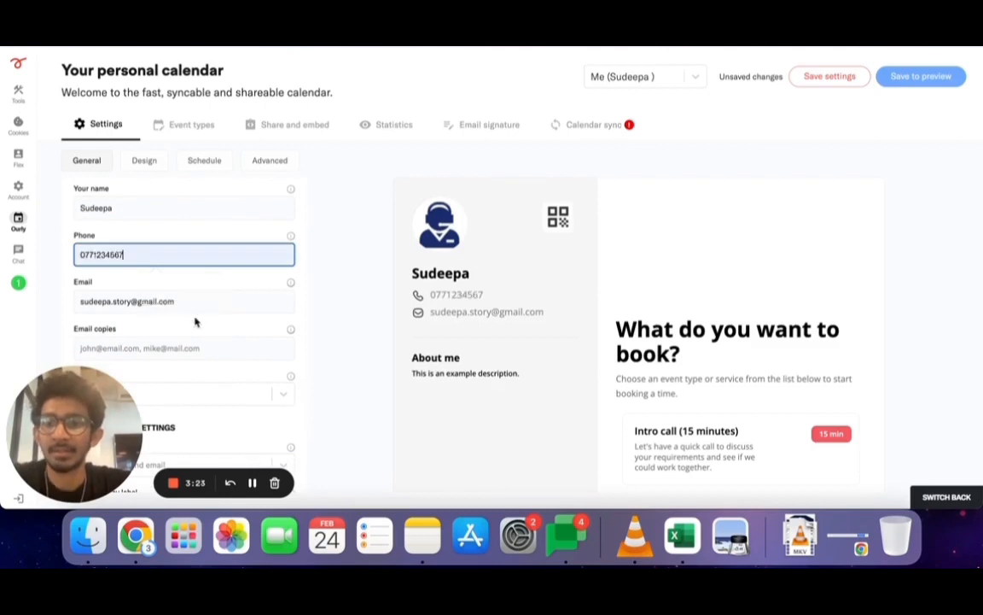
# Review the required-field options in the contact form settings
pyautogui.scroll(-3, 154, 296)
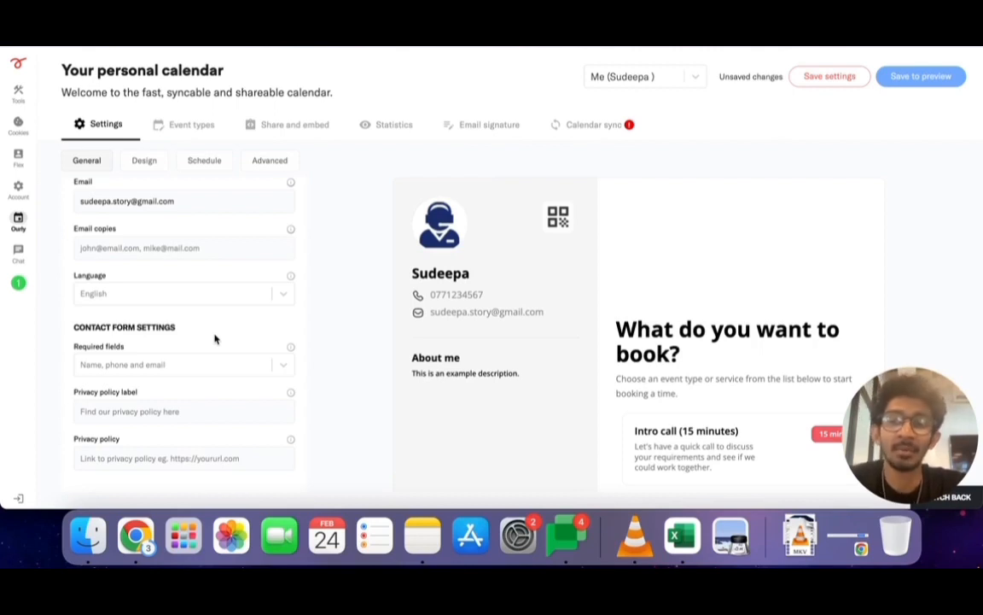
pyautogui.click(207, 366)
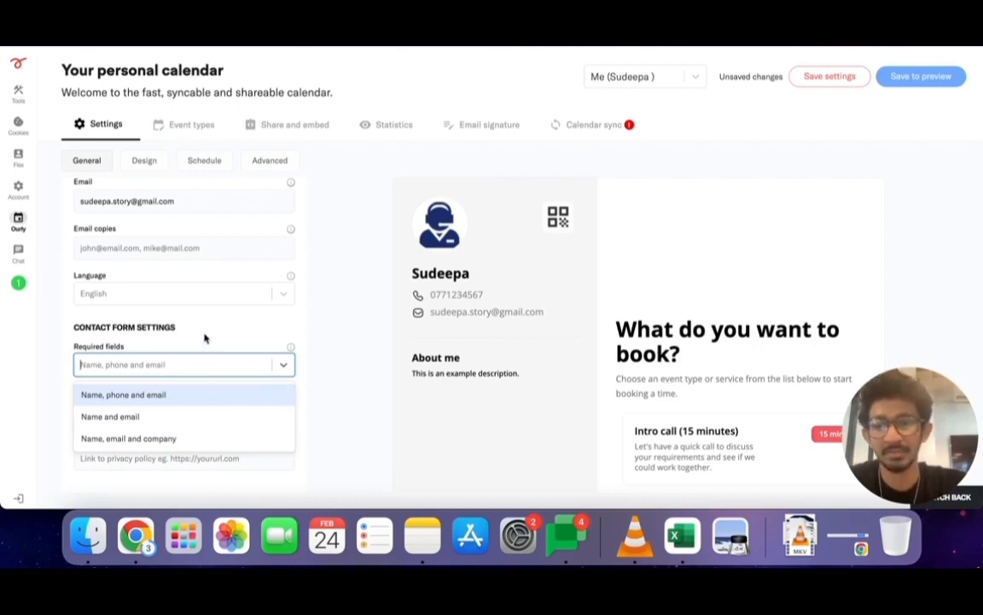
pyautogui.click(204, 338)
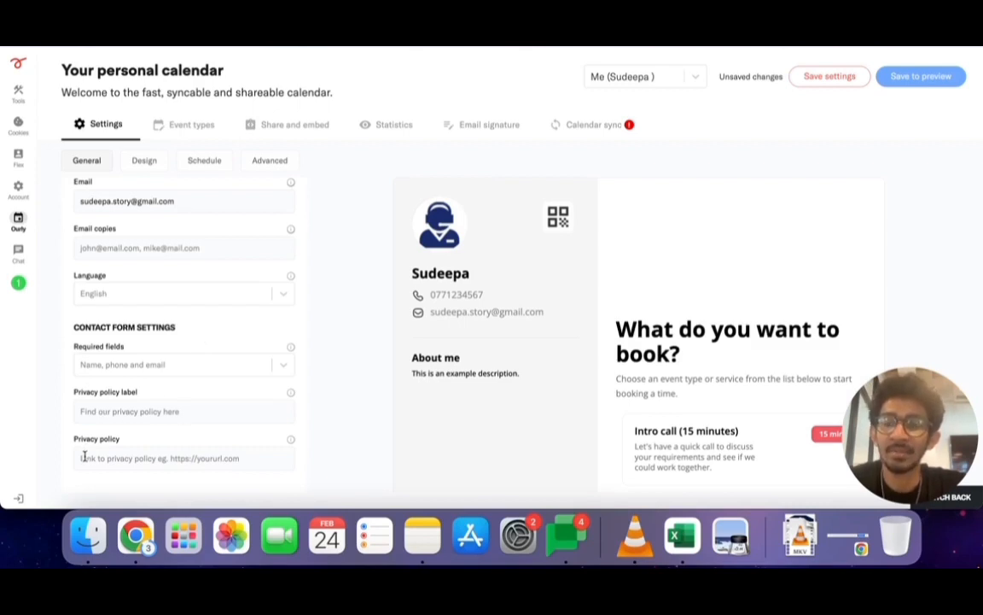
# In the design settings, upload the portrait JPG as the avatar, with the 1:1 crop moved to the photo's upper edge
pyautogui.click(128, 164)
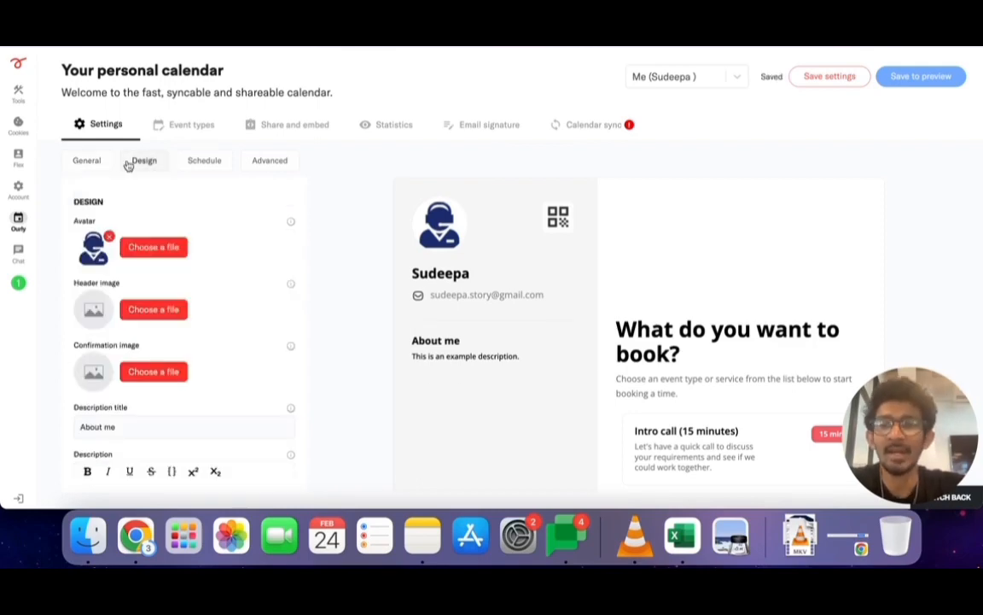
pyautogui.click(132, 246)
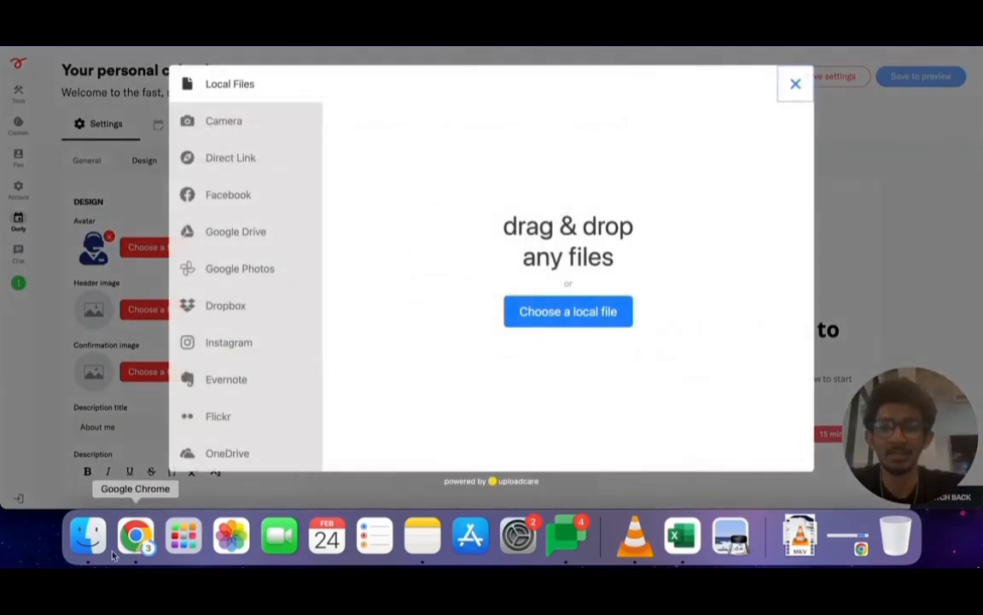
pyautogui.click(88, 537)
pyautogui.moveTo(504, 101); pyautogui.dragTo(478, 385)
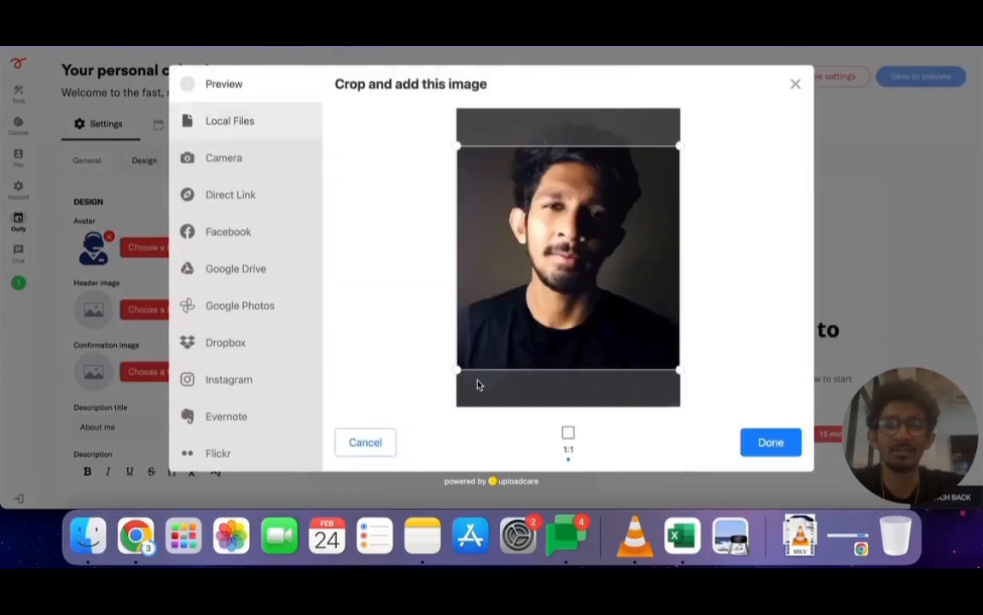
pyautogui.moveTo(533, 320); pyautogui.dragTo(611, 273)
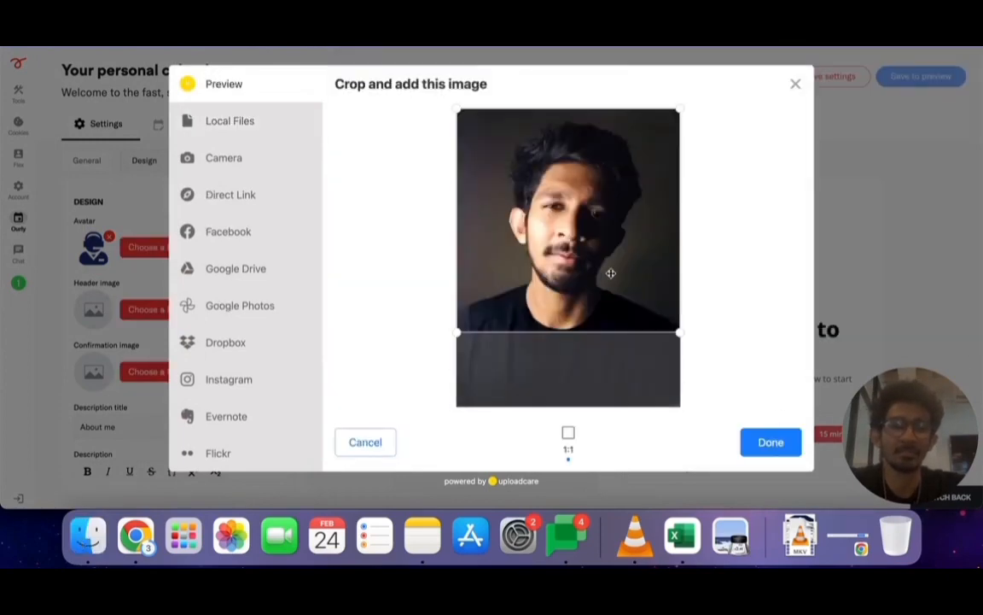
pyautogui.click(771, 444)
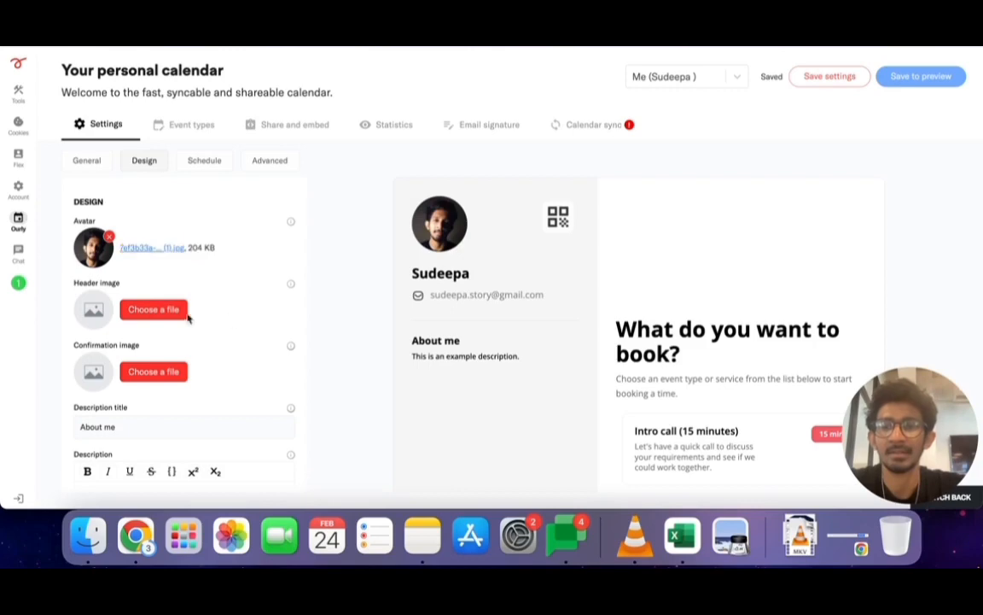
# Upload LinkedIn Cover.png as the header image, shifting the 16:9 crop onto the slogan text
pyautogui.click(153, 309)
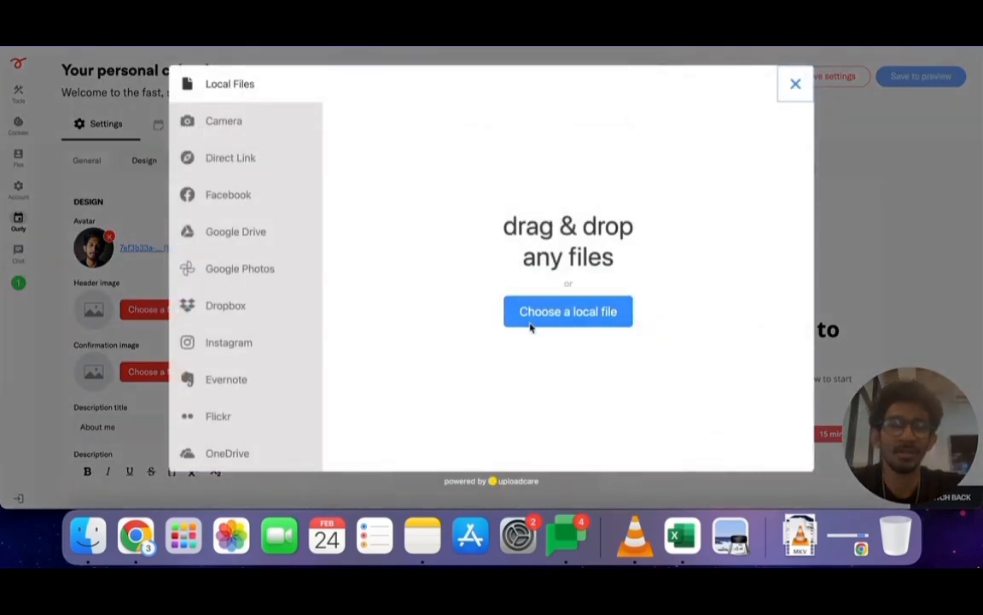
pyautogui.click(88, 533)
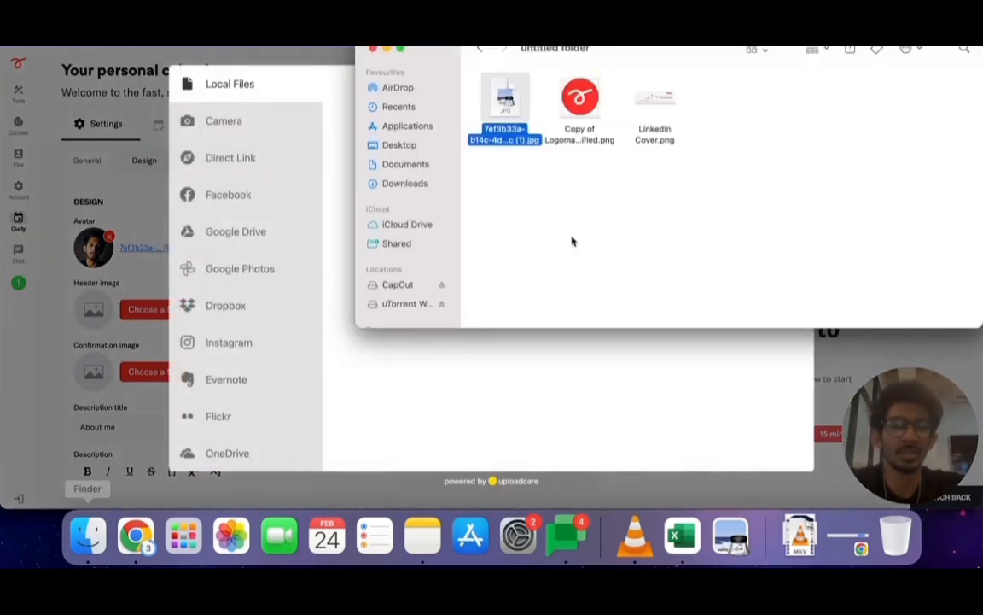
pyautogui.moveTo(645, 113); pyautogui.dragTo(518, 365)
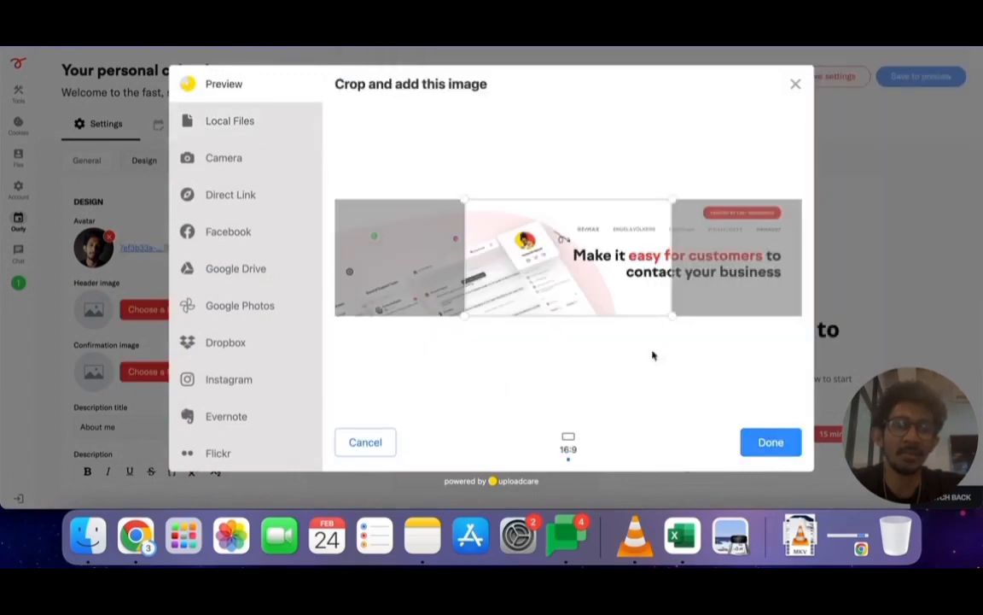
pyautogui.moveTo(641, 220); pyautogui.dragTo(682, 212)
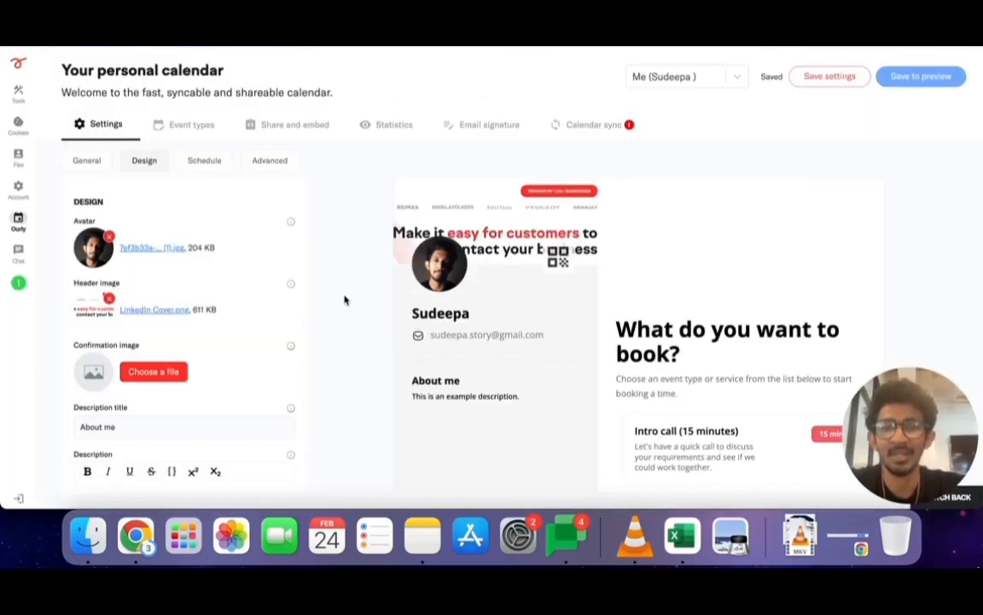
# Upload the red circular logo PNG as the confirmation image with the default 16:9 crop
pyautogui.click(163, 374)
pyautogui.click(566, 310)
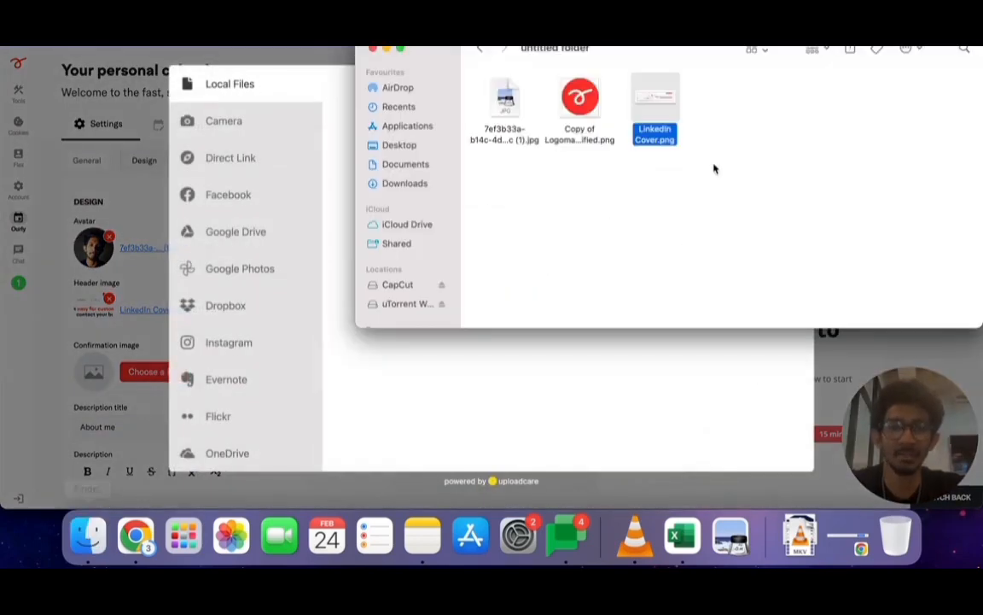
pyautogui.moveTo(578, 104); pyautogui.dragTo(555, 358)
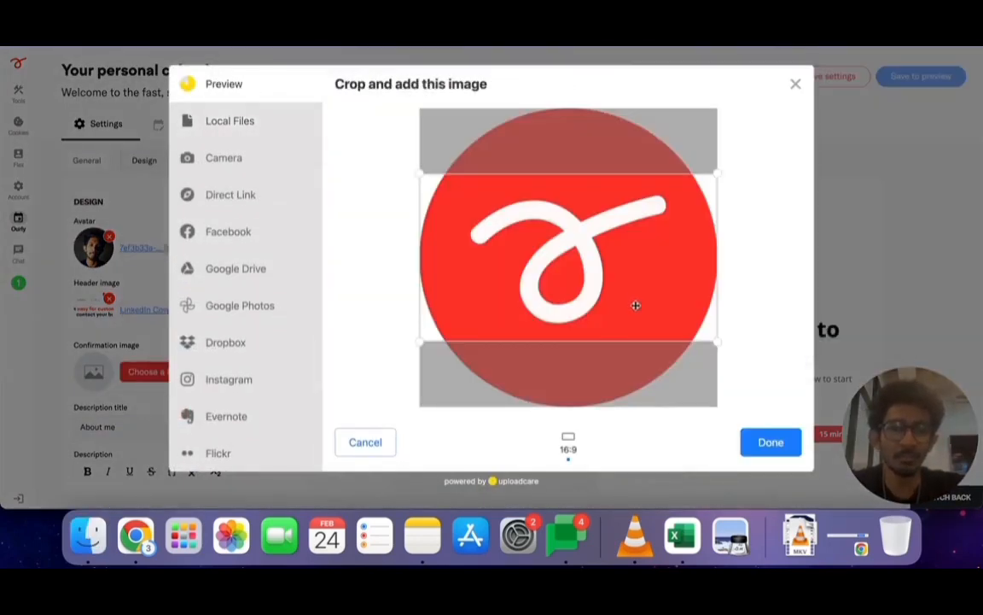
pyautogui.click(770, 441)
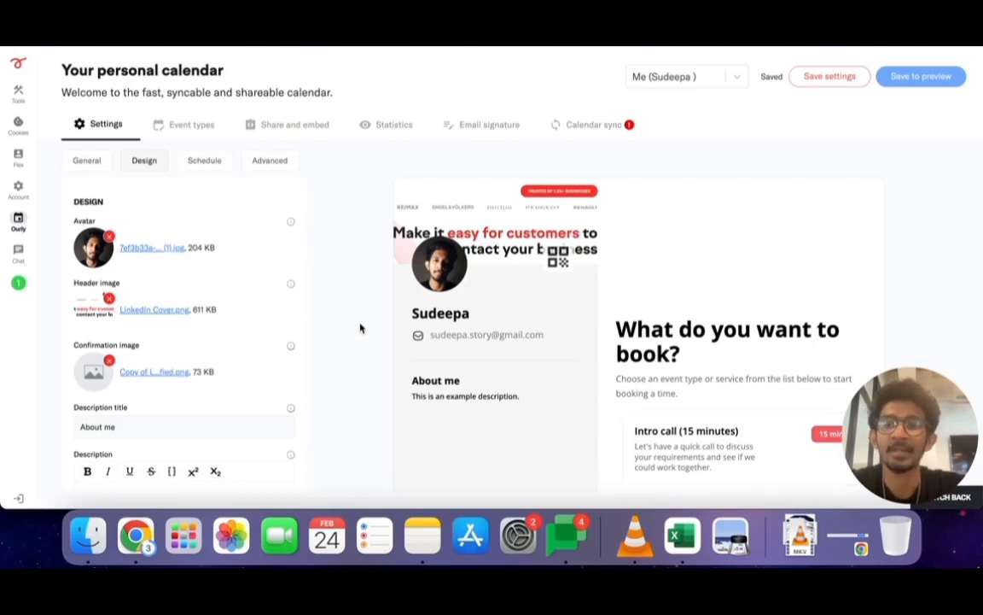
# Replace the example description with a short introduction stating the owner's name and role as Customer Success Manager for Serviceform
pyautogui.scroll(-3, 234, 351)
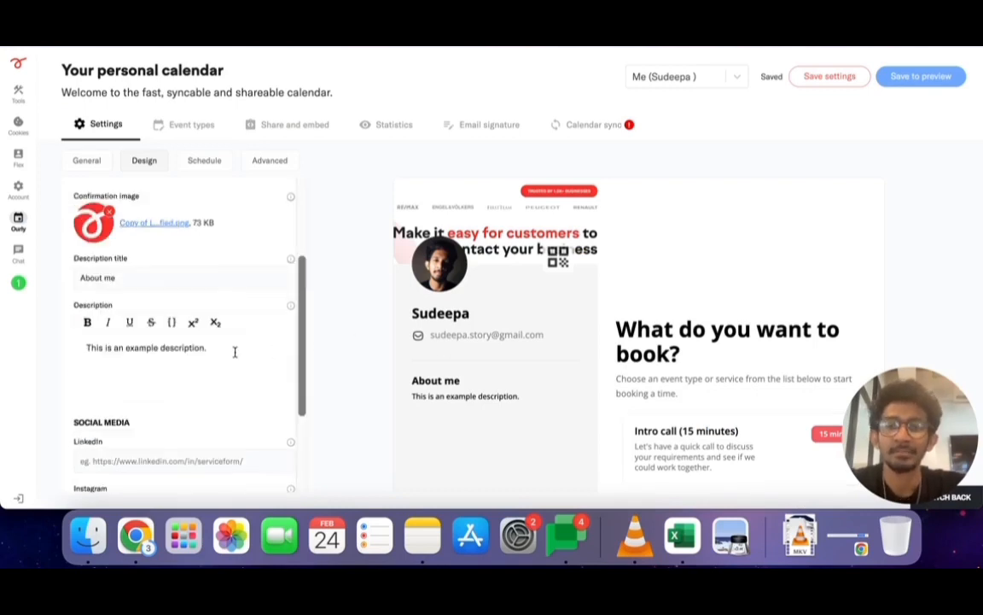
pyautogui.click(176, 277)
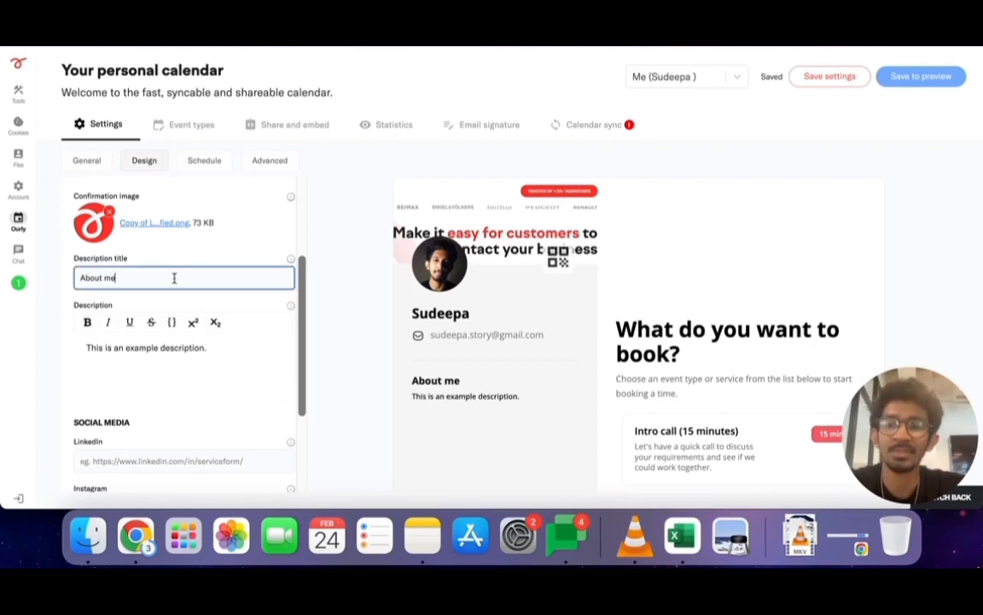
pyautogui.click(139, 362)
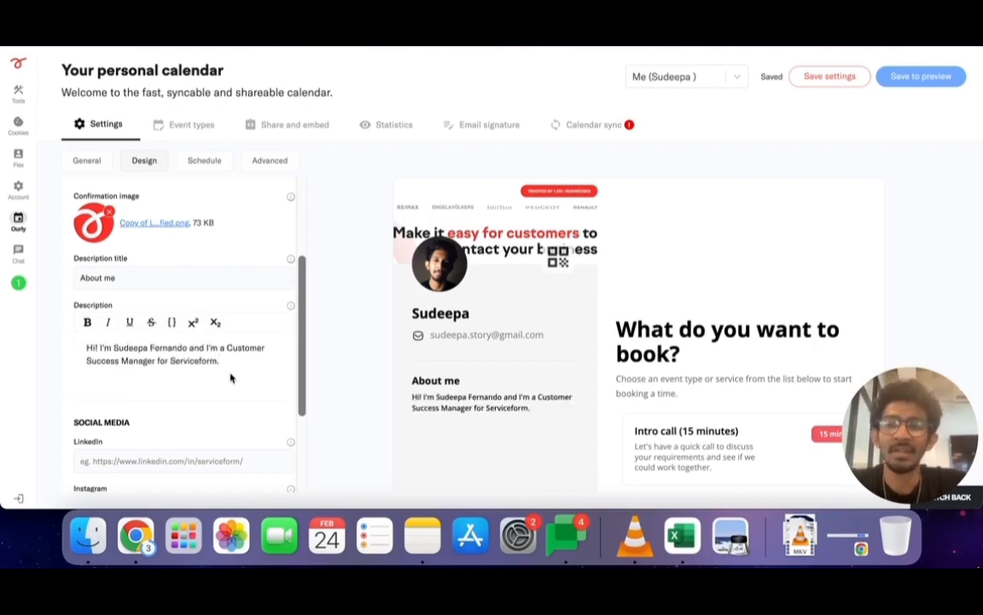
pyautogui.scroll(-4, 229, 377)
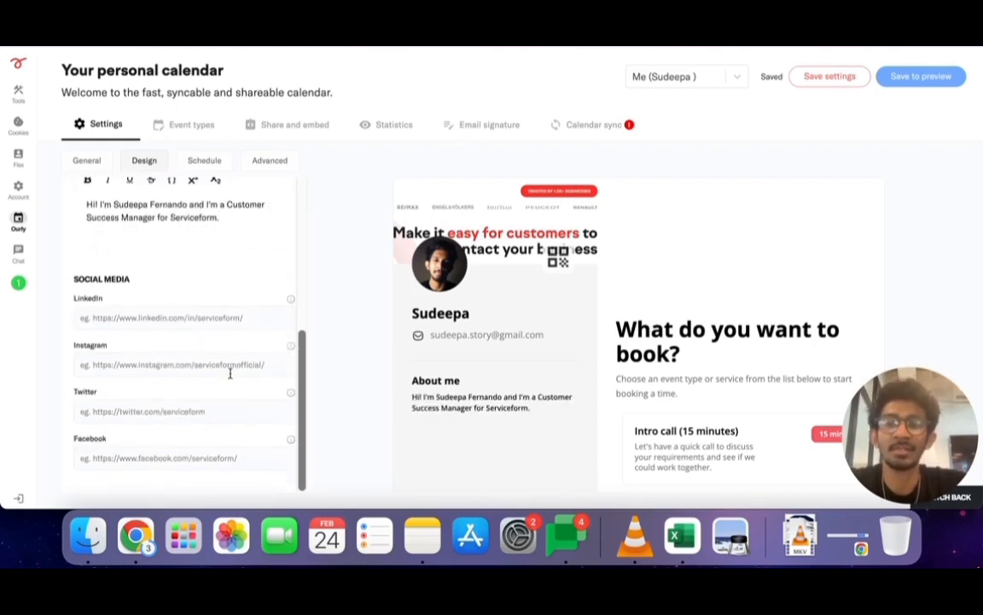
pyautogui.click(211, 317)
pyautogui.press('Down')
pyautogui.press('Return')
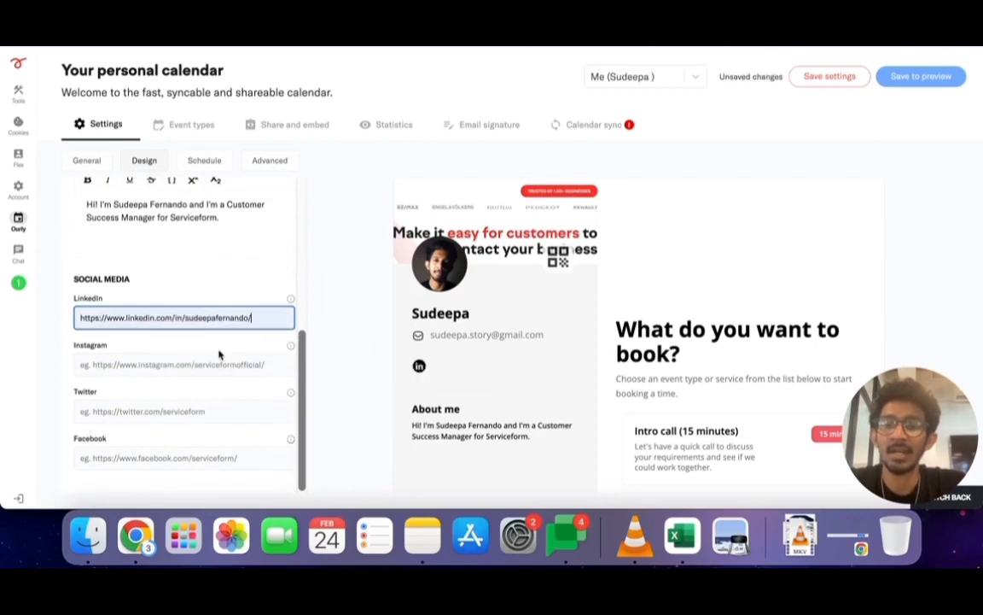
pyautogui.click(211, 364)
pyautogui.click(219, 422)
pyautogui.click(219, 412)
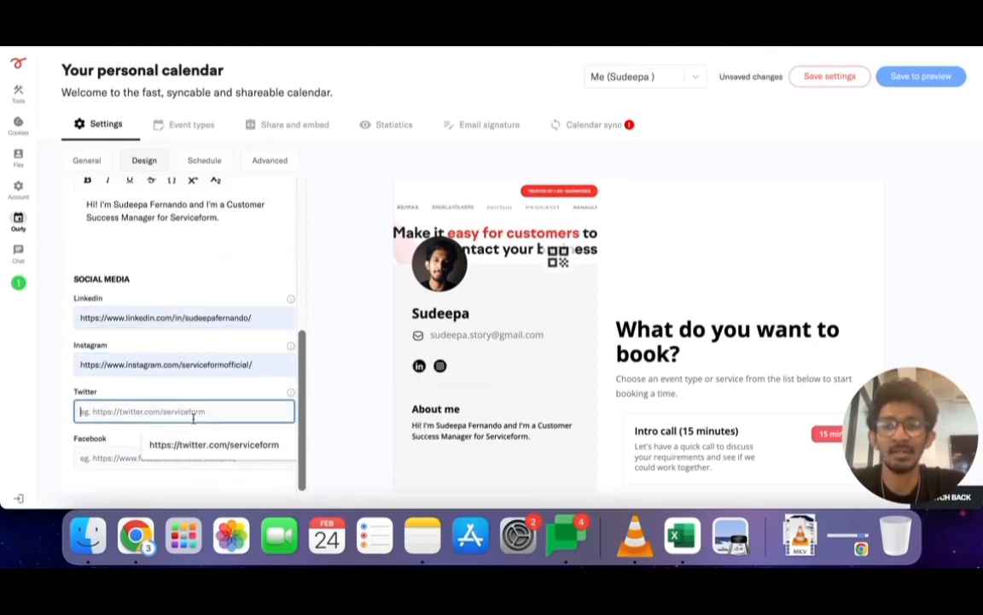
pyautogui.click(197, 446)
pyautogui.click(187, 458)
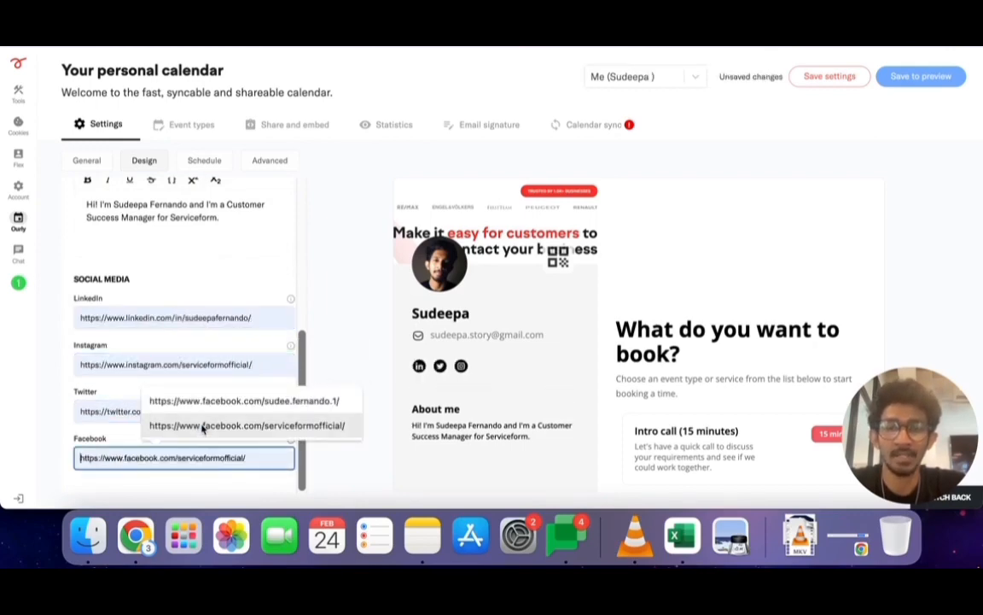
pyautogui.click(202, 430)
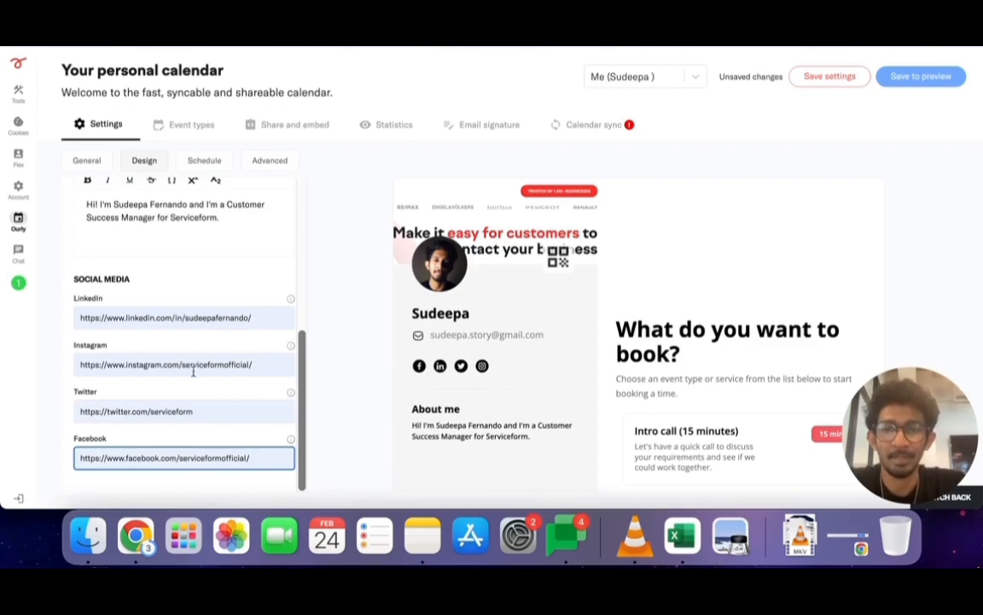
# Review the schedule's exception and calendar sync options, and the event type settings with their booking page preview
pyautogui.click(204, 161)
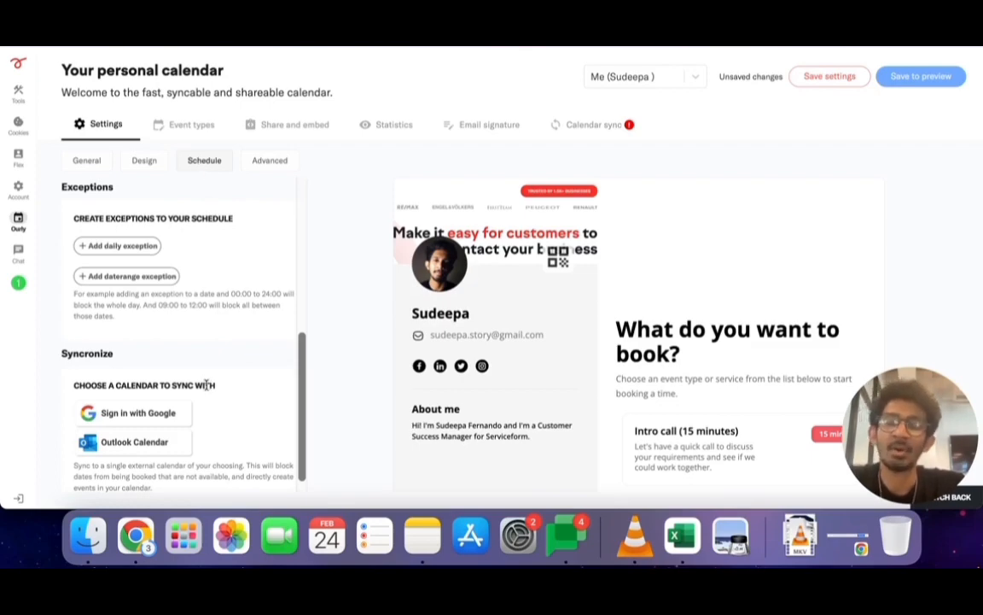
pyautogui.click(186, 125)
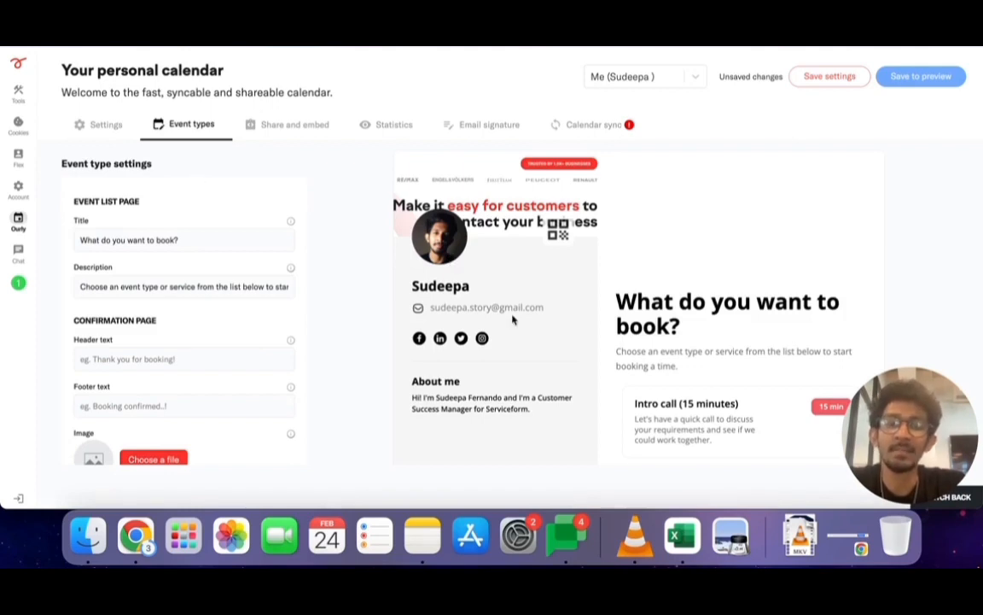
pyautogui.scroll(-2, 513, 319)
pyautogui.scroll(2, 512, 319)
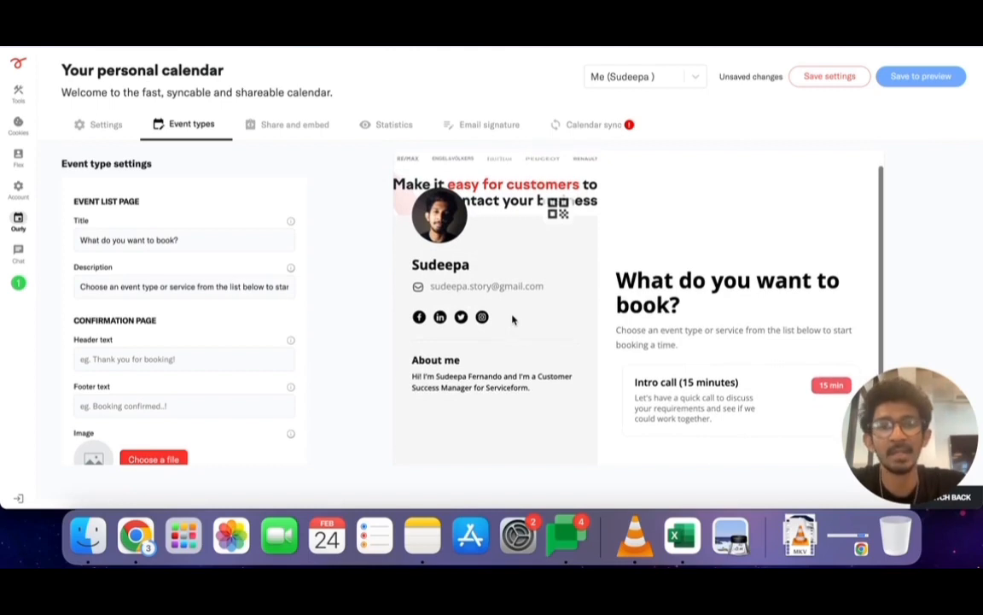
# Set the confirmation page's header text to "Booking has been confirmed!"
pyautogui.scroll(-2, 512, 319)
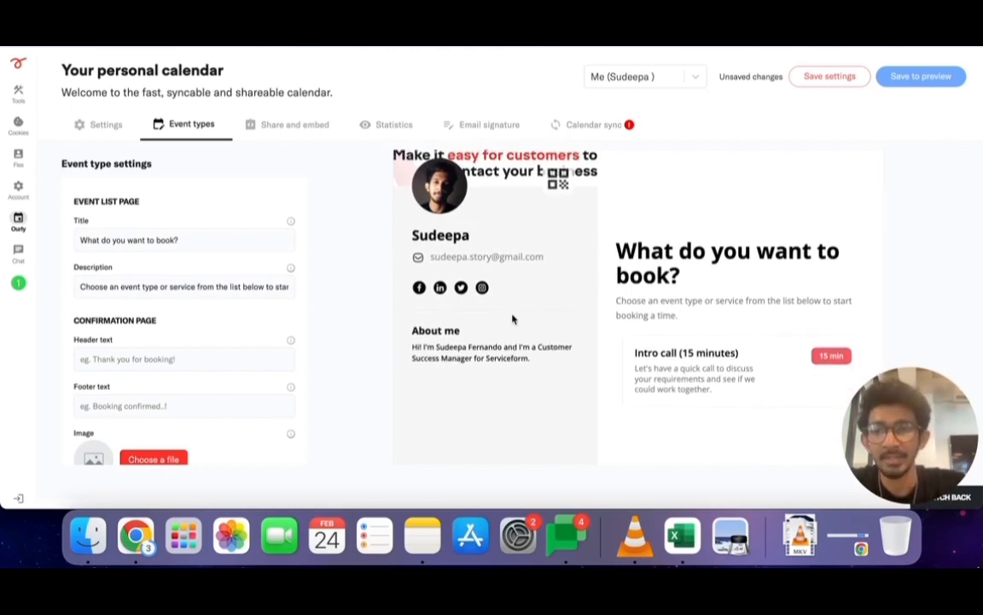
pyautogui.click(226, 239)
pyautogui.click(220, 289)
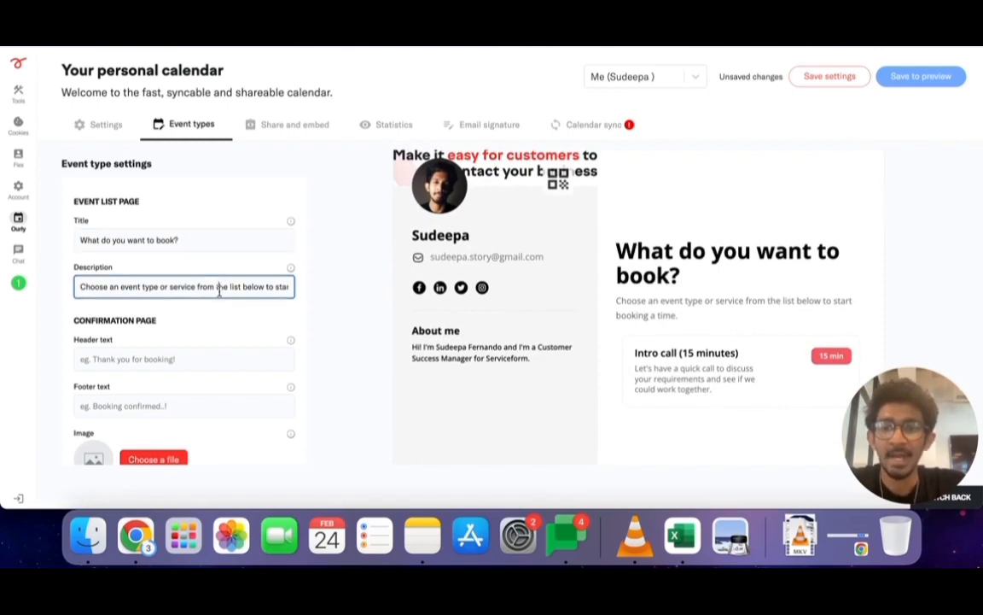
pyautogui.scroll(-2, 219, 291)
pyautogui.click(195, 292)
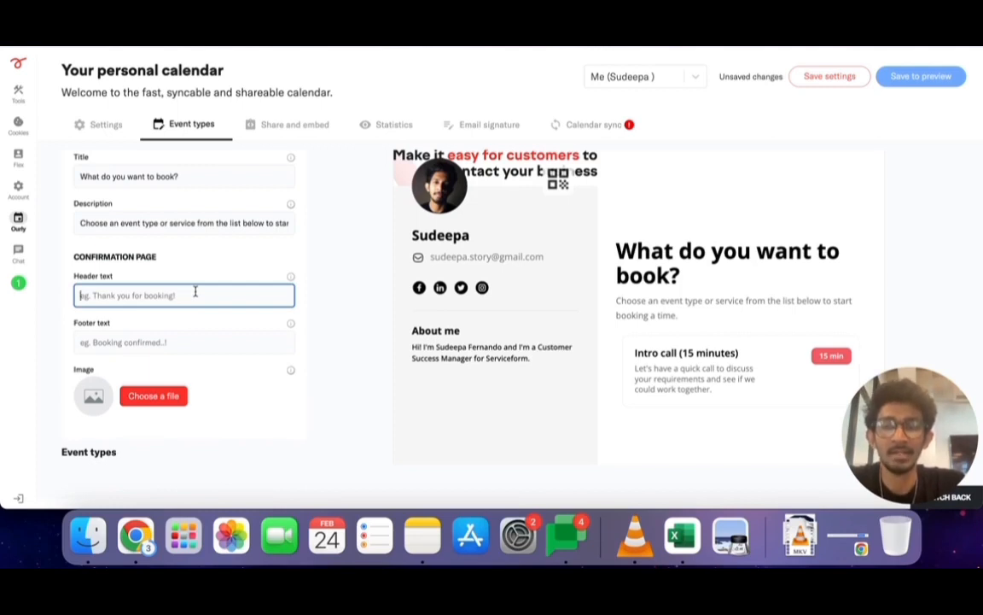
pyautogui.write('Bo')
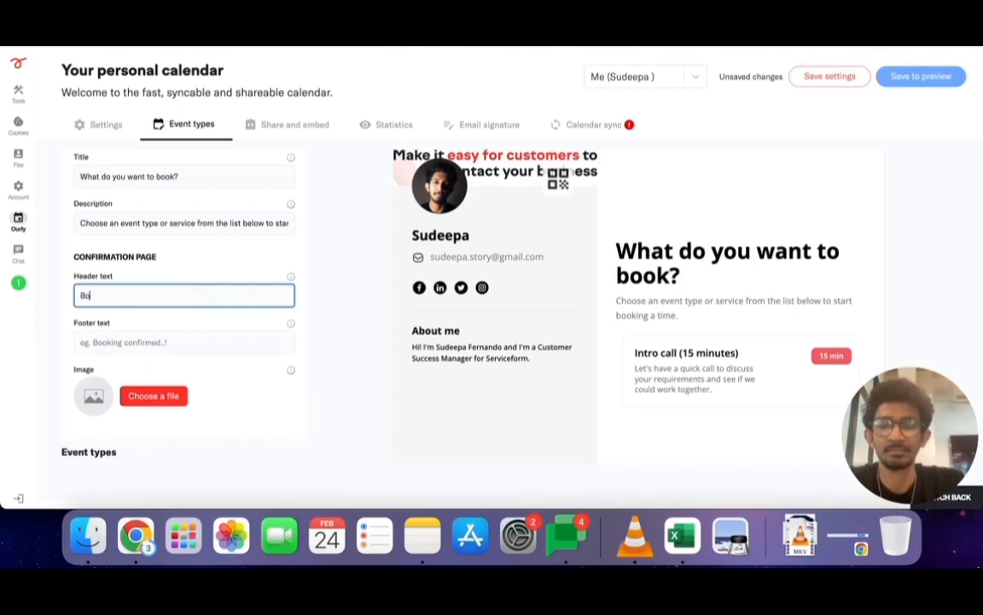
pyautogui.write('oking has been confirmed!')
# Add a new event type and rename the existing "Intro call (15 minutes)" event type to "Onboarding meeting"
pyautogui.scroll(-2, 150, 346)
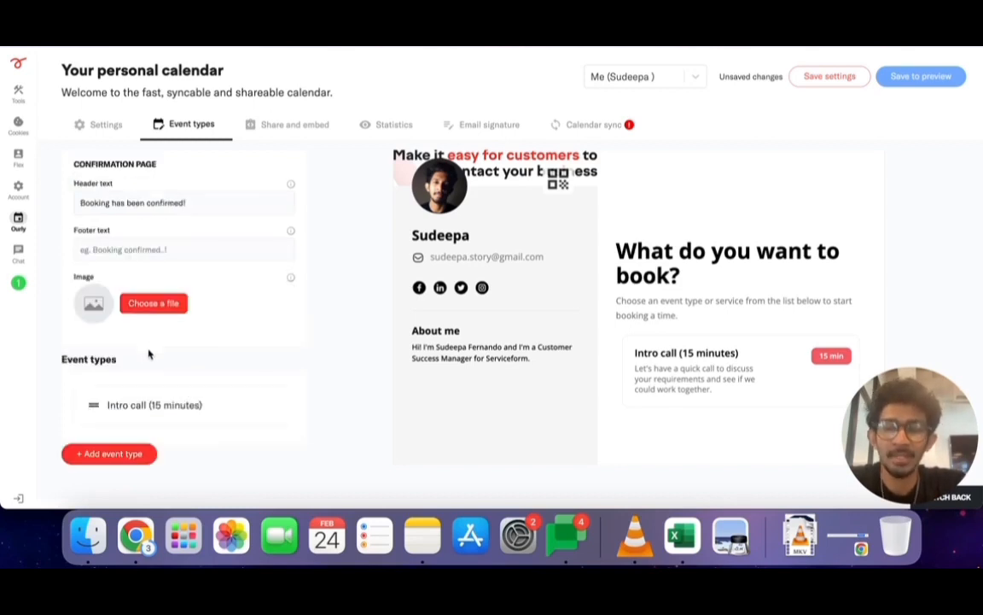
pyautogui.click(114, 457)
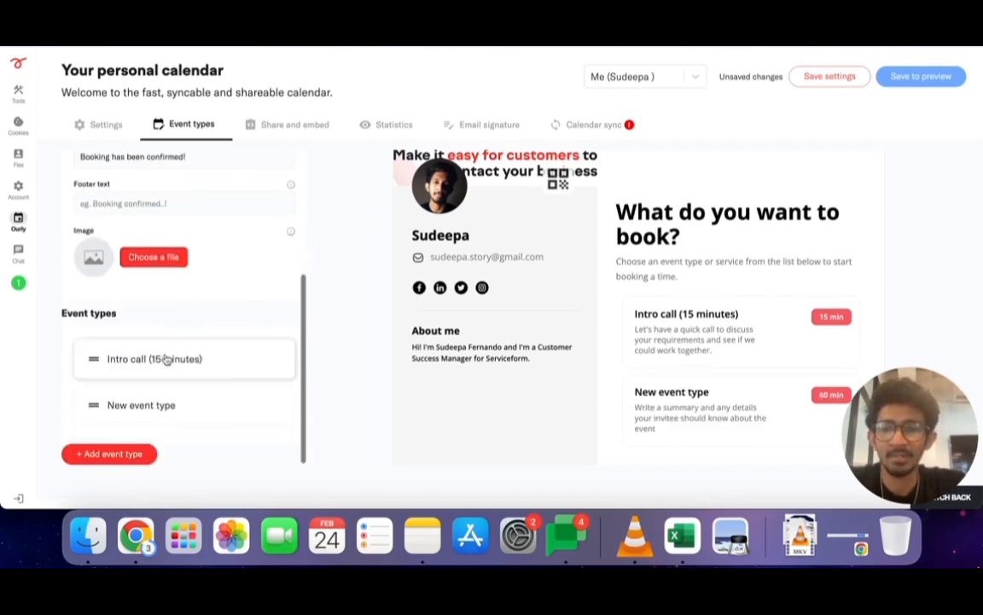
pyautogui.click(183, 358)
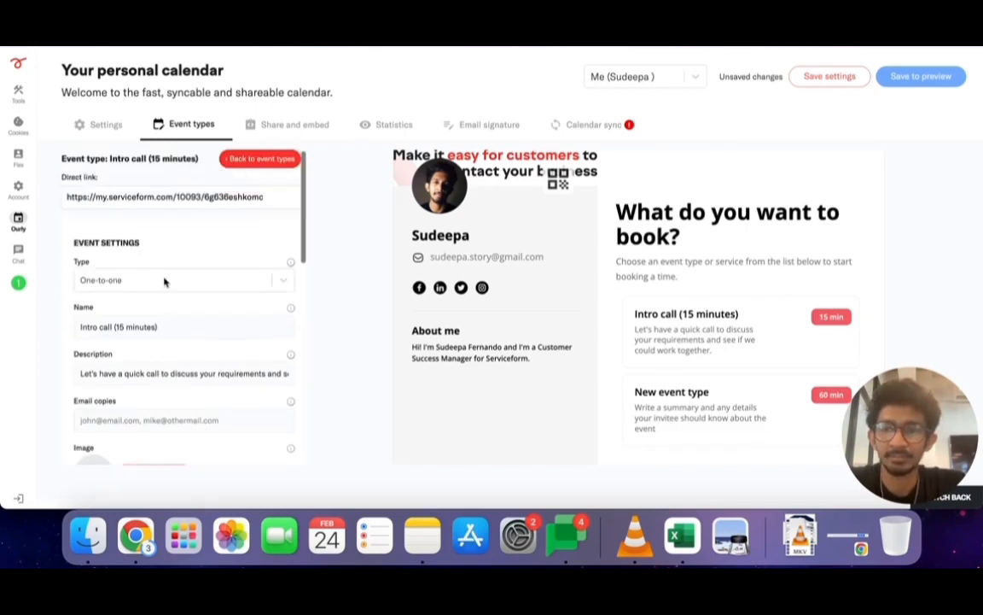
pyautogui.tripleClick(155, 327)
pyautogui.press('BackSpace')
pyautogui.write('On')
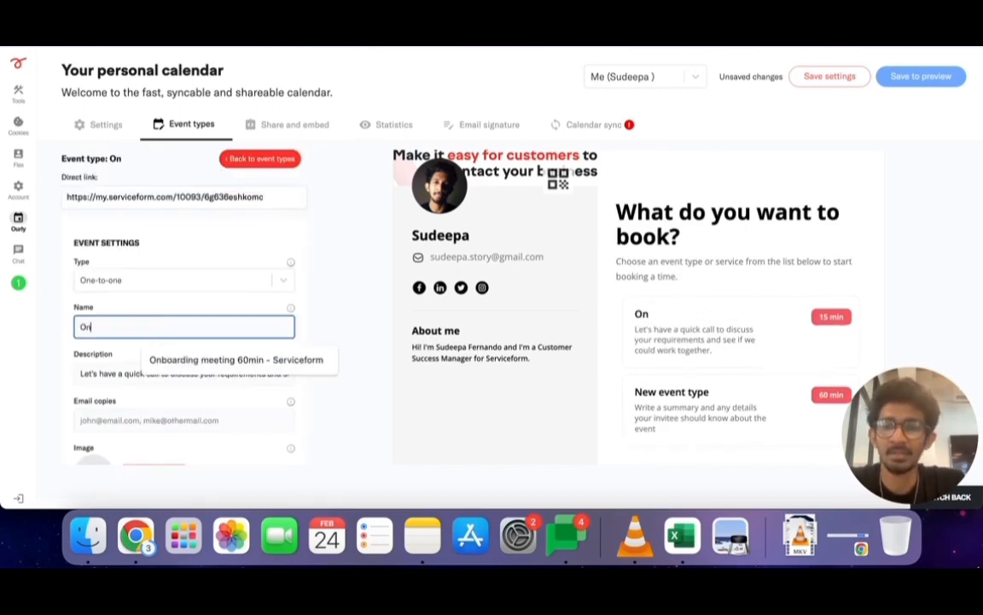
pyautogui.write('boarding meeting')
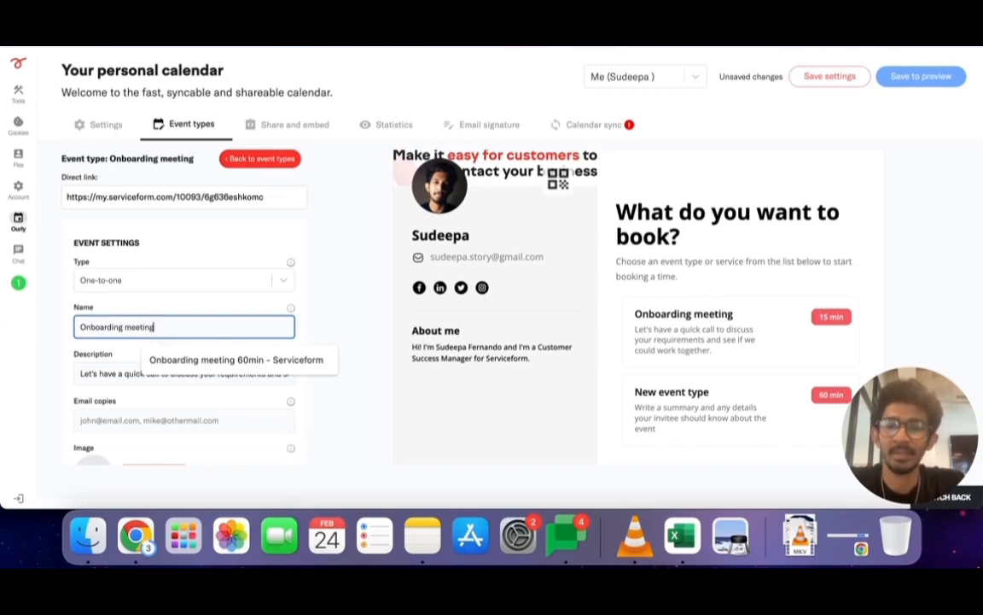
pyautogui.press('Tab')
pyautogui.tripleClick(149, 347)
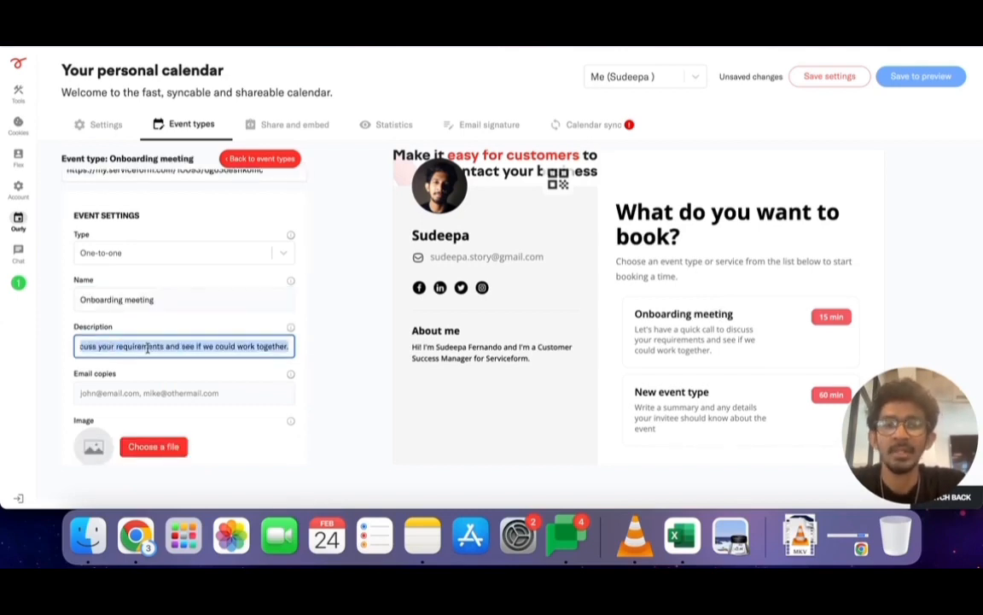
pyautogui.click(148, 347)
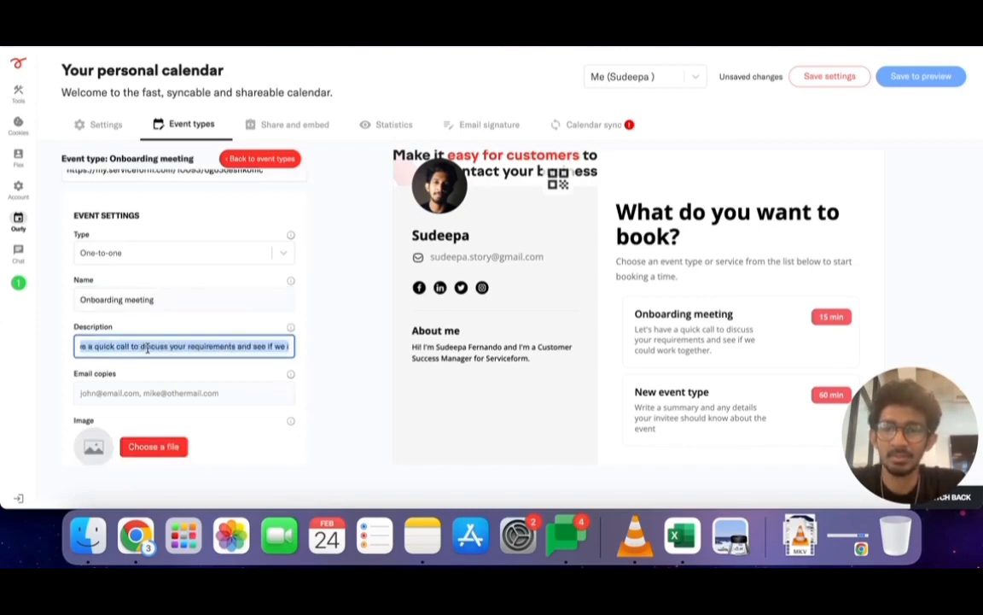
pyautogui.click(146, 395)
pyautogui.scroll(-2, 146, 397)
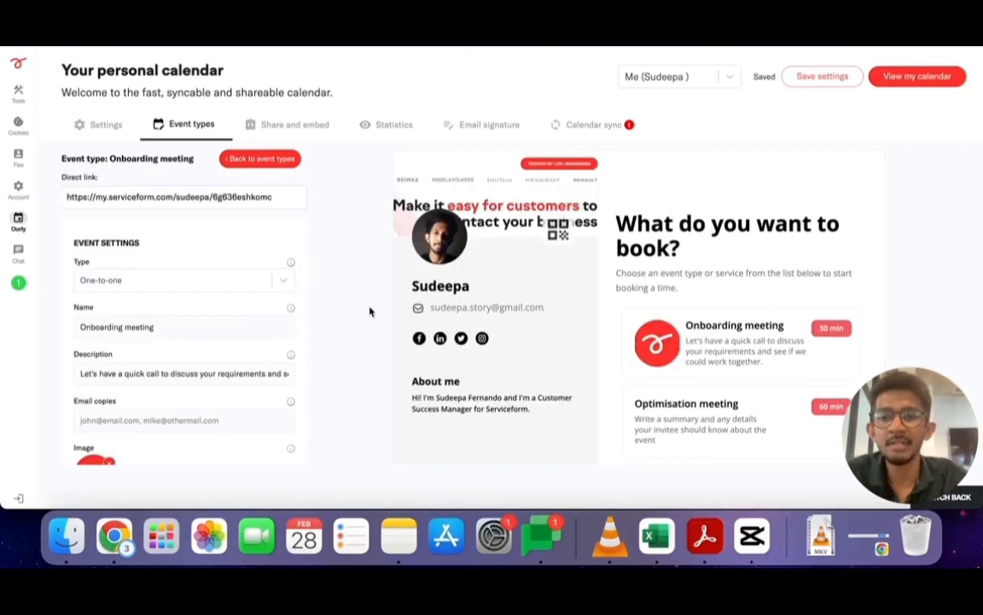
# Try the Random selection type for the onboarding meeting event
pyautogui.click(241, 282)
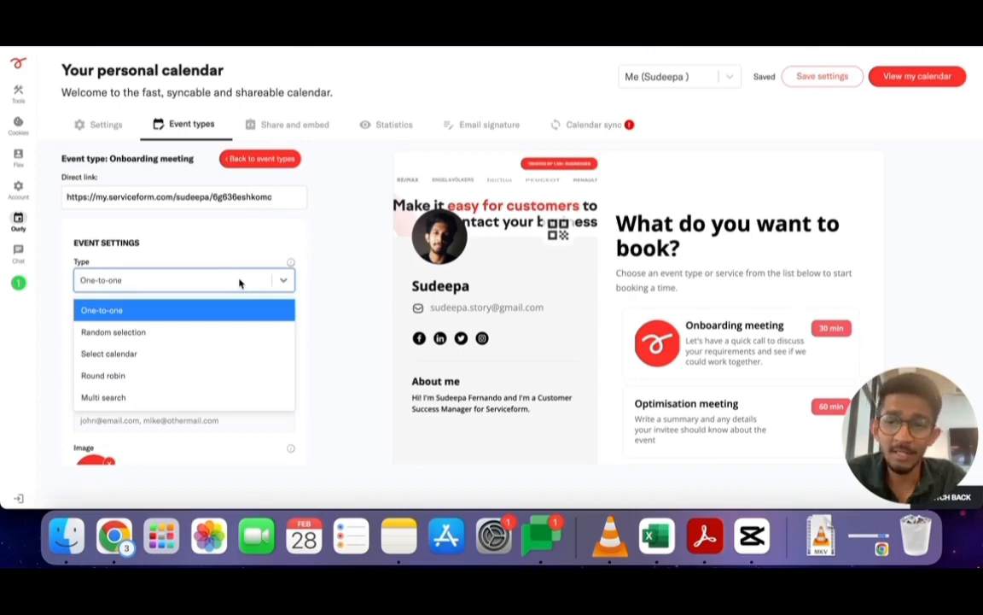
pyautogui.click(174, 333)
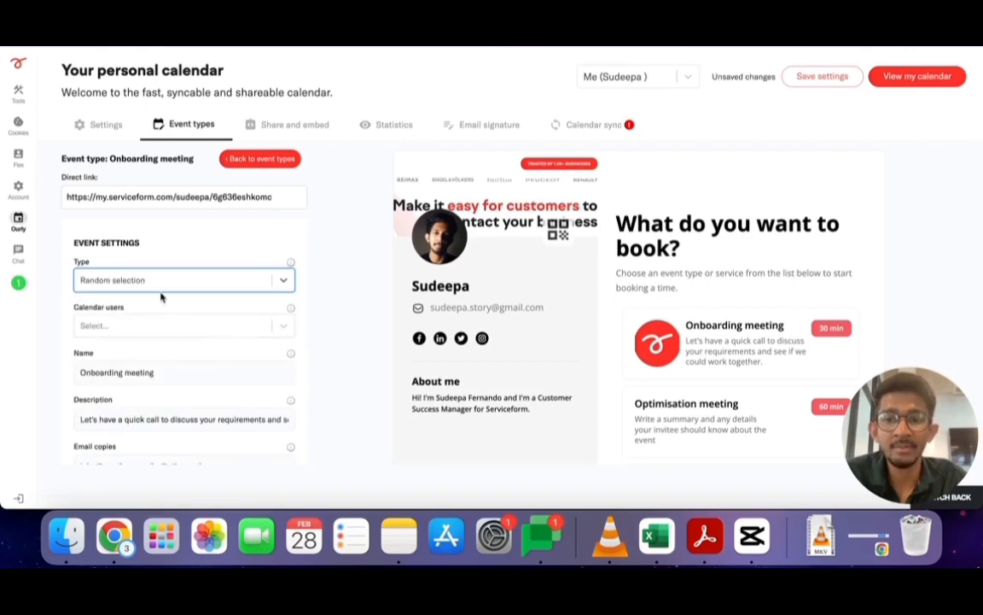
pyautogui.scroll(-2, 157, 323)
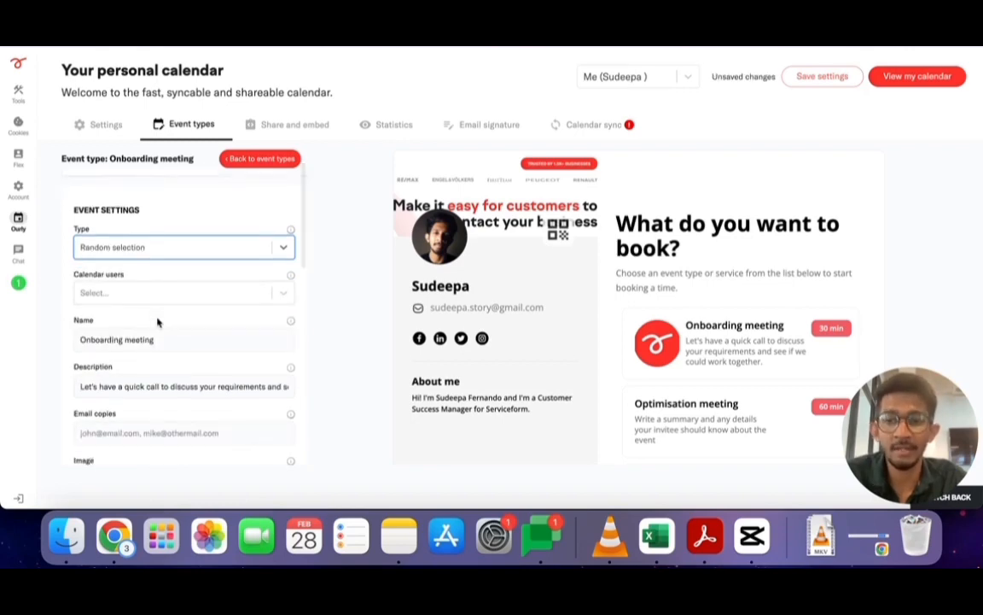
# Upload the red Serviceform logo from the local files as the onboarding meeting's image, keeping the full crop
pyautogui.click(153, 256)
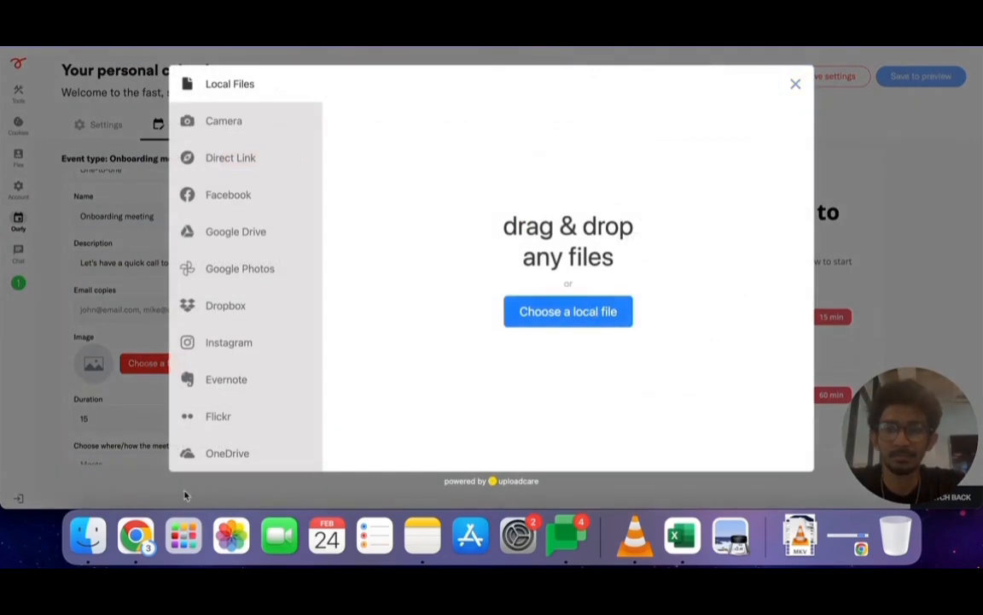
pyautogui.click(88, 535)
pyautogui.moveTo(580, 98); pyautogui.dragTo(504, 367)
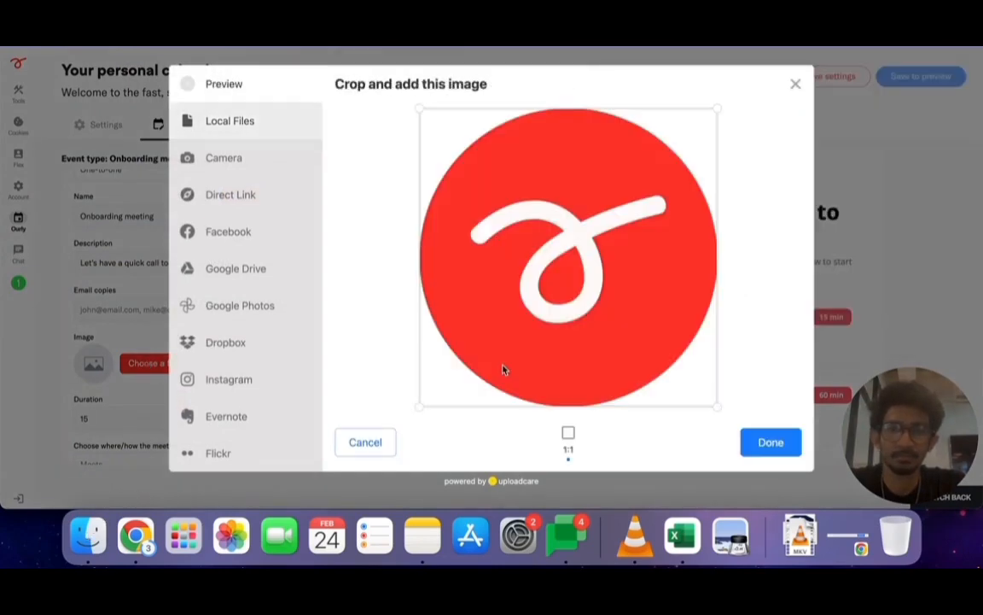
pyautogui.click(769, 442)
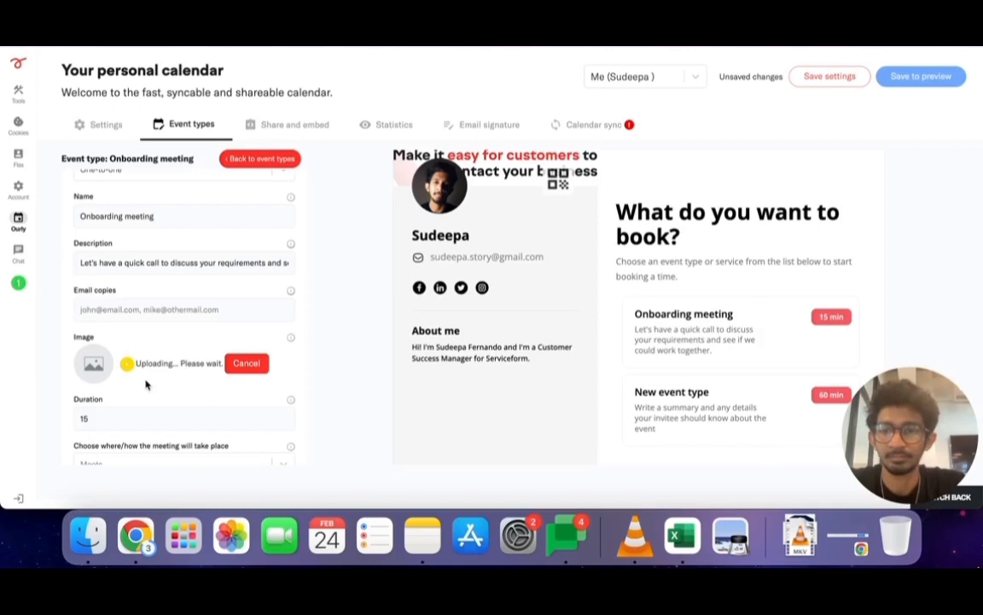
# Set the onboarding meeting's duration to 30 minutes
pyautogui.scroll(-2, 145, 384)
pyautogui.scroll(-1, 147, 385)
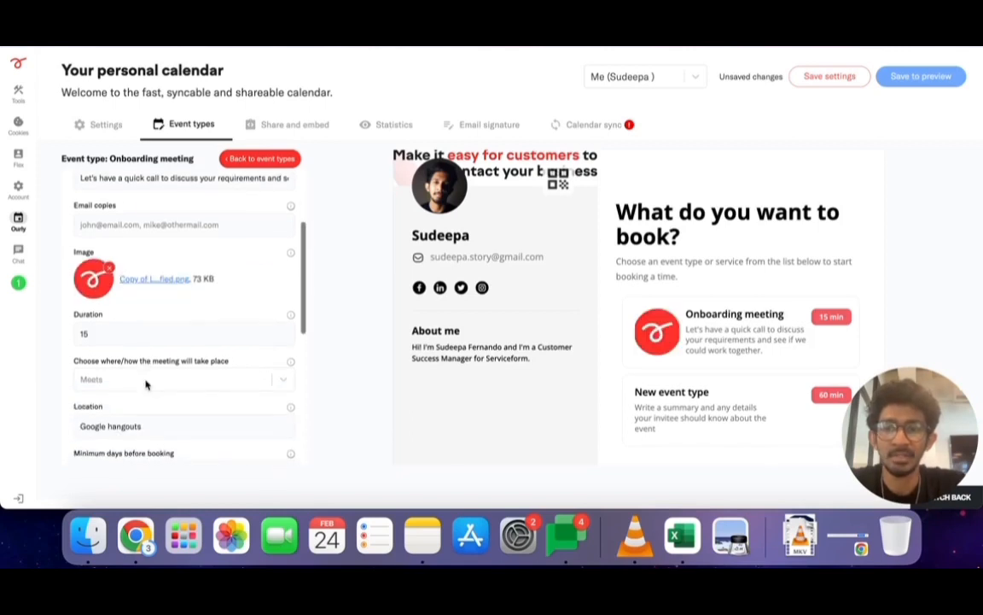
pyautogui.click(143, 332)
pyautogui.press('BackSpace')
pyautogui.press('BackSpace')
pyautogui.write('3030')
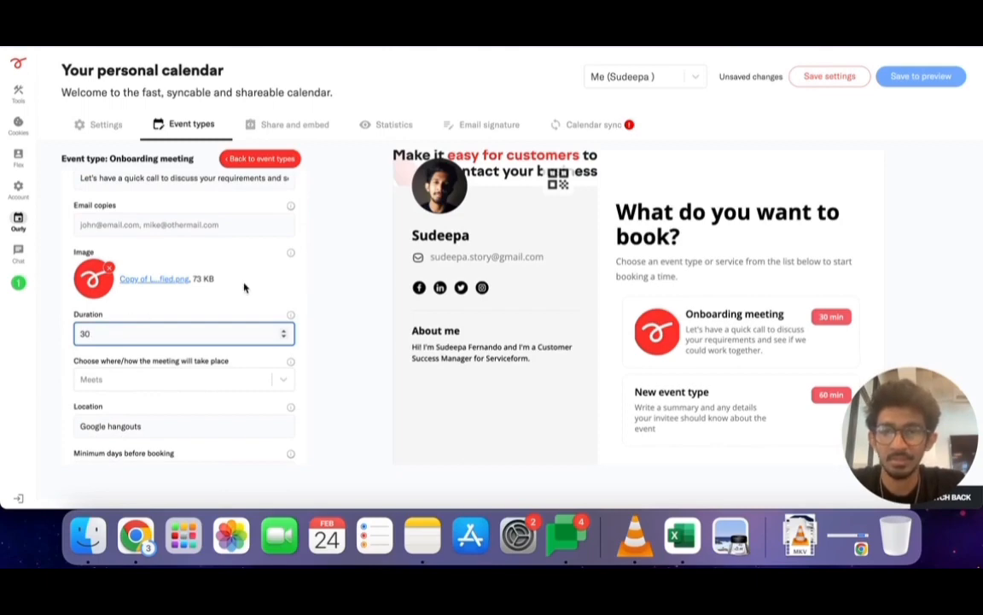
pyautogui.click(536, 335)
# Choose Meets as the way the onboarding meeting takes place
pyautogui.scroll(-3, 121, 342)
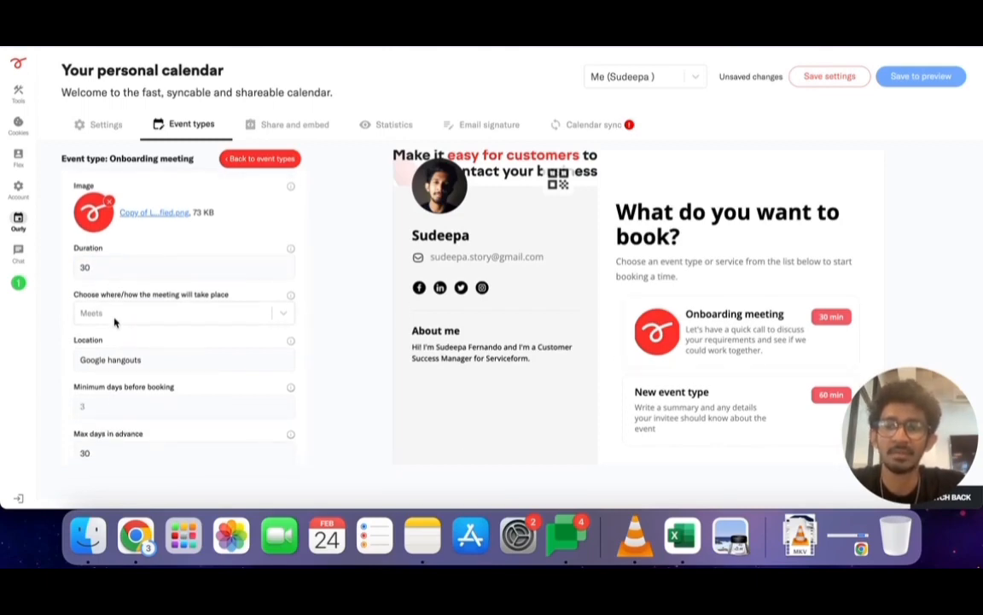
pyautogui.click(114, 316)
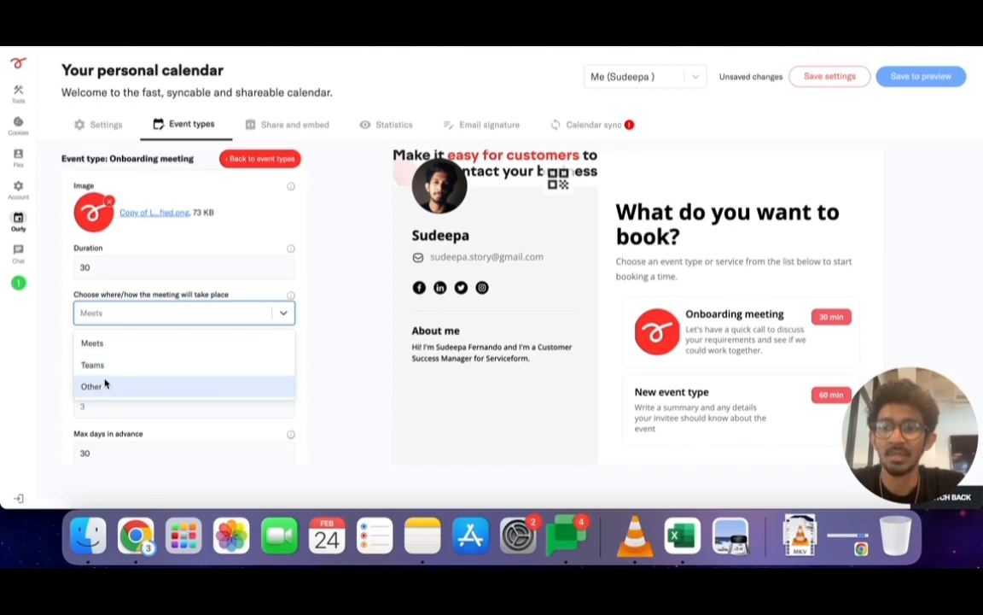
pyautogui.click(94, 344)
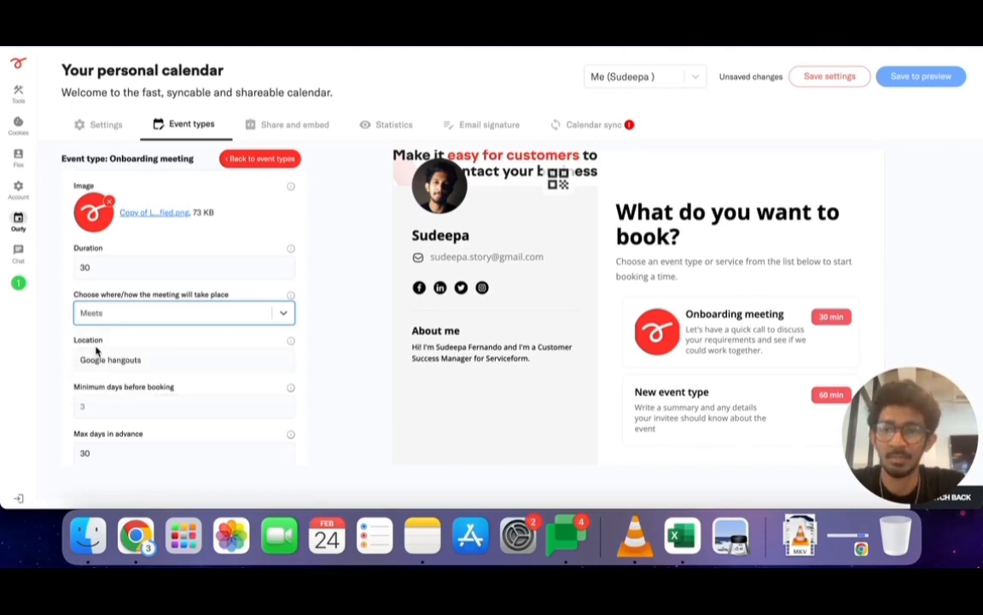
# Set the confirmation email's message to customers to "Thanks for booking"
pyautogui.scroll(-2, 115, 340)
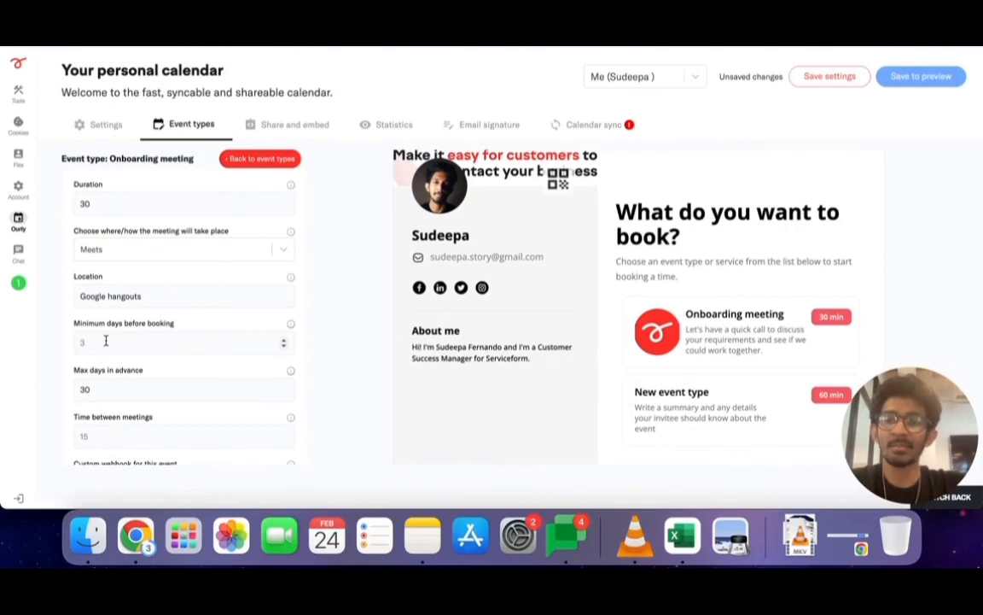
pyautogui.scroll(-3, 105, 341)
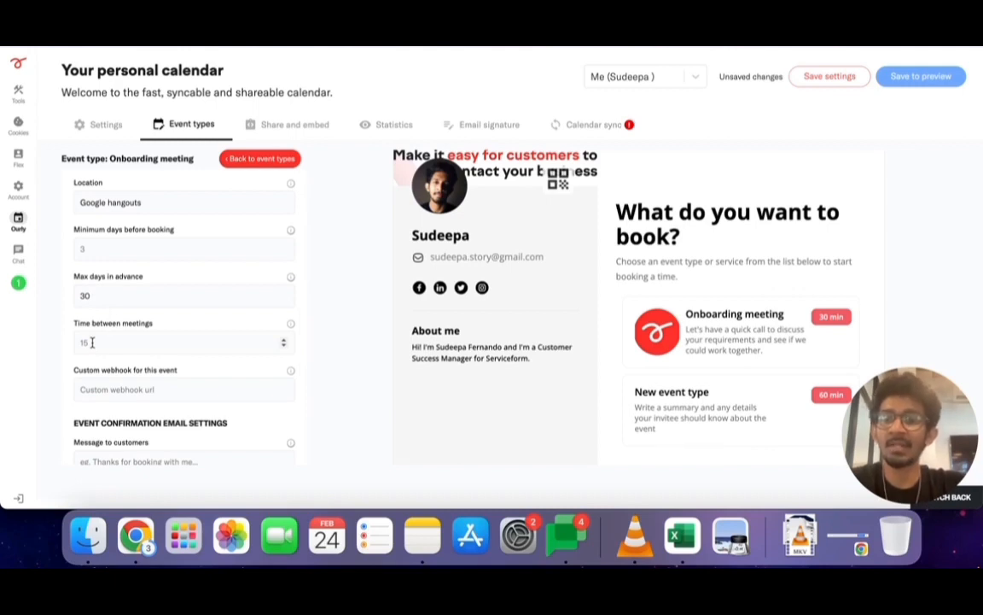
pyautogui.scroll(-3, 93, 345)
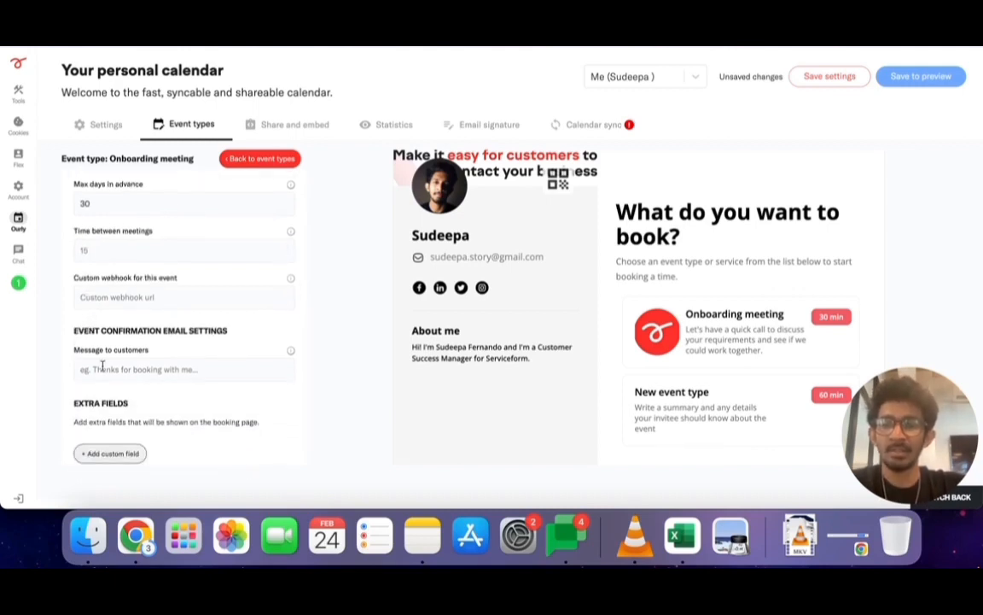
pyautogui.click(102, 367)
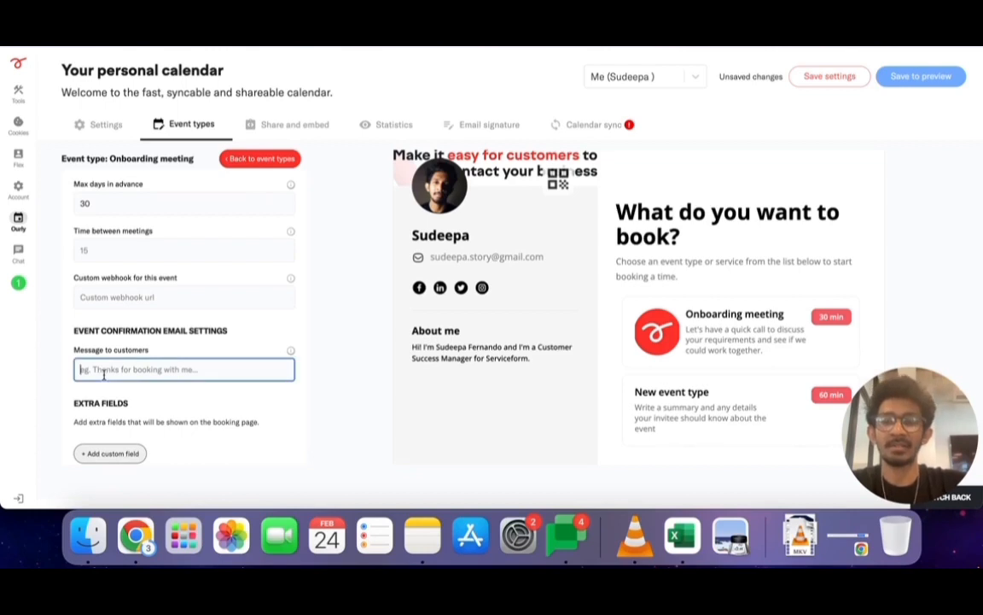
pyautogui.write('Thanks ')
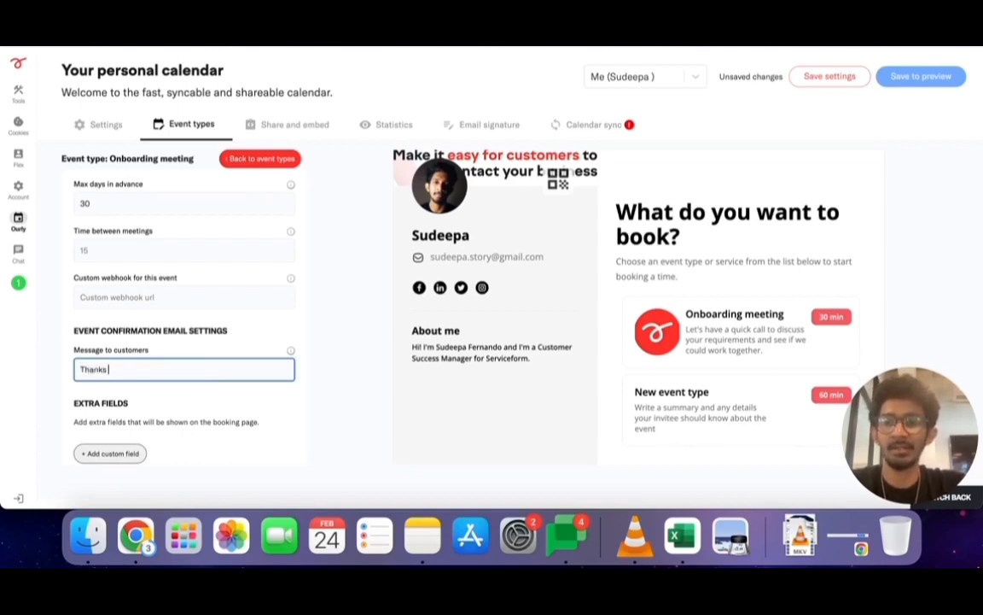
pyautogui.write('for booking')
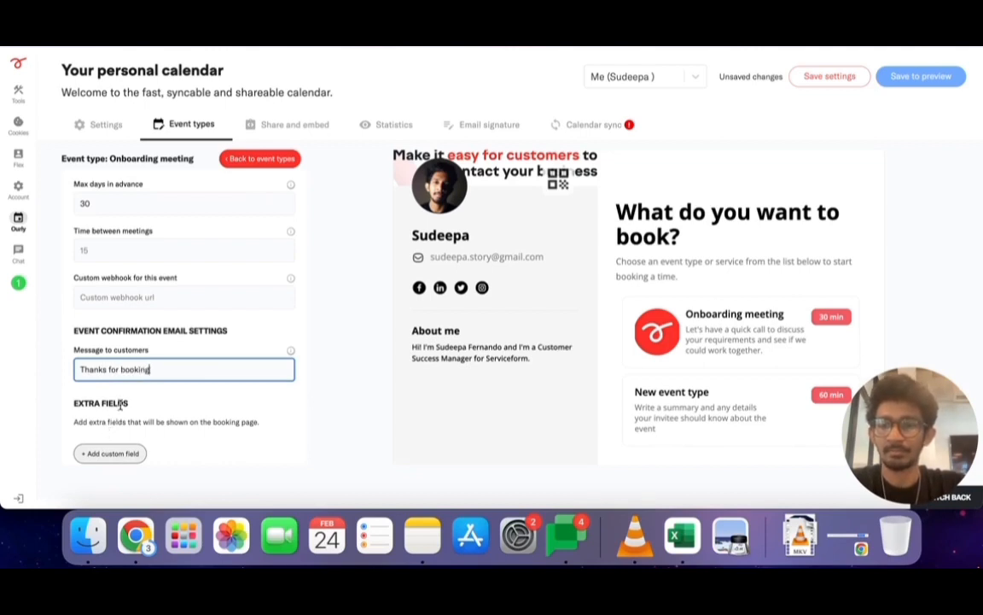
# Return to the event type list and save the calendar settings
pyautogui.scroll(-2, 105, 432)
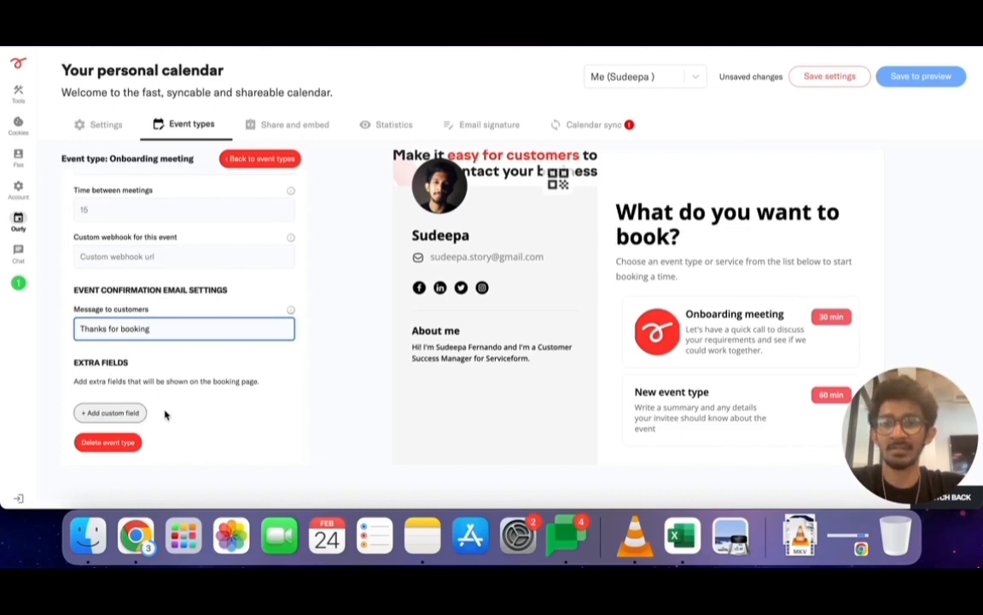
pyautogui.click(261, 158)
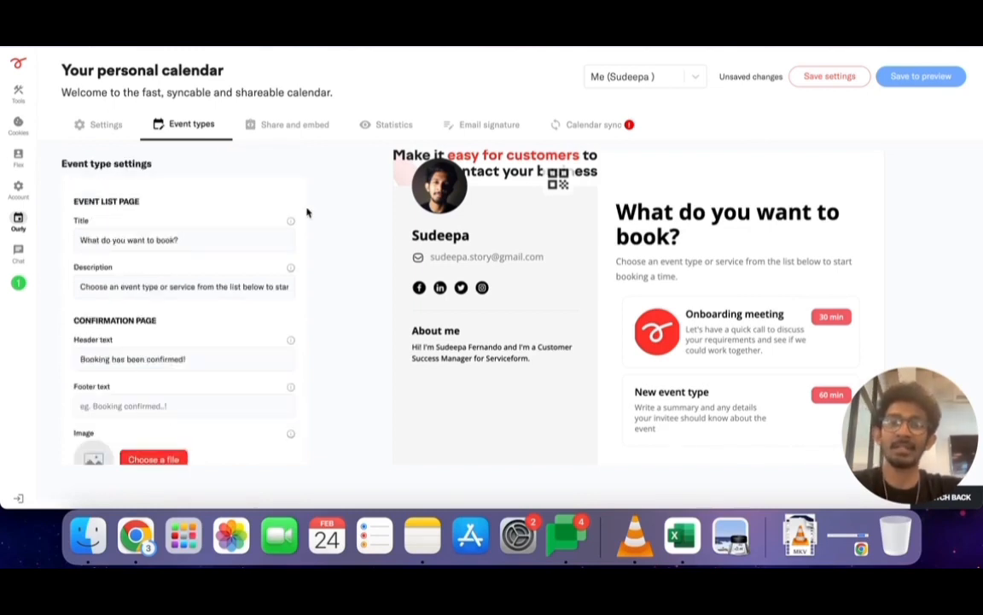
pyautogui.click(843, 78)
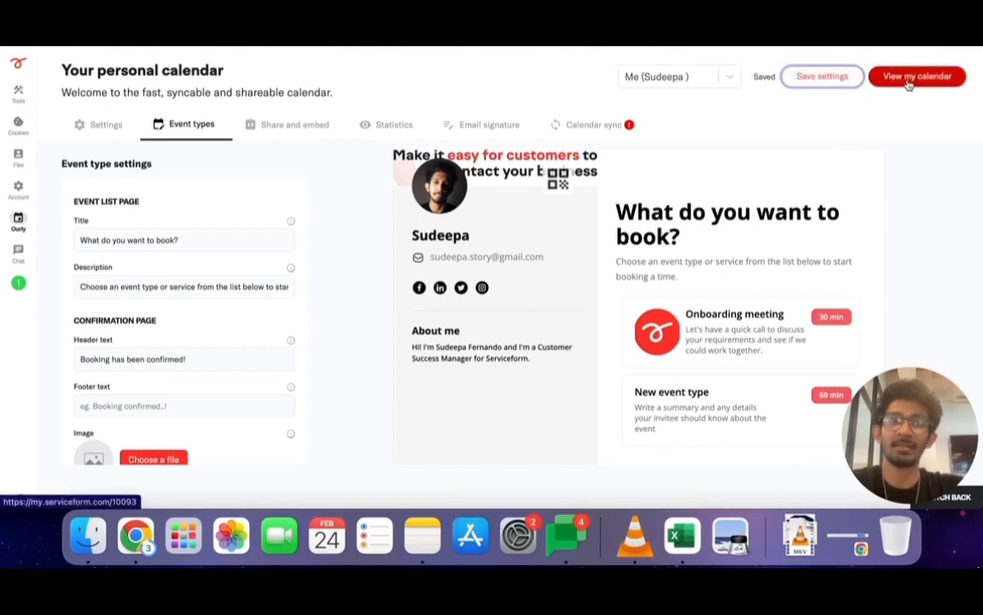
# Review the published calendar, its usage statistics and the calendar sync options
pyautogui.click(914, 77)
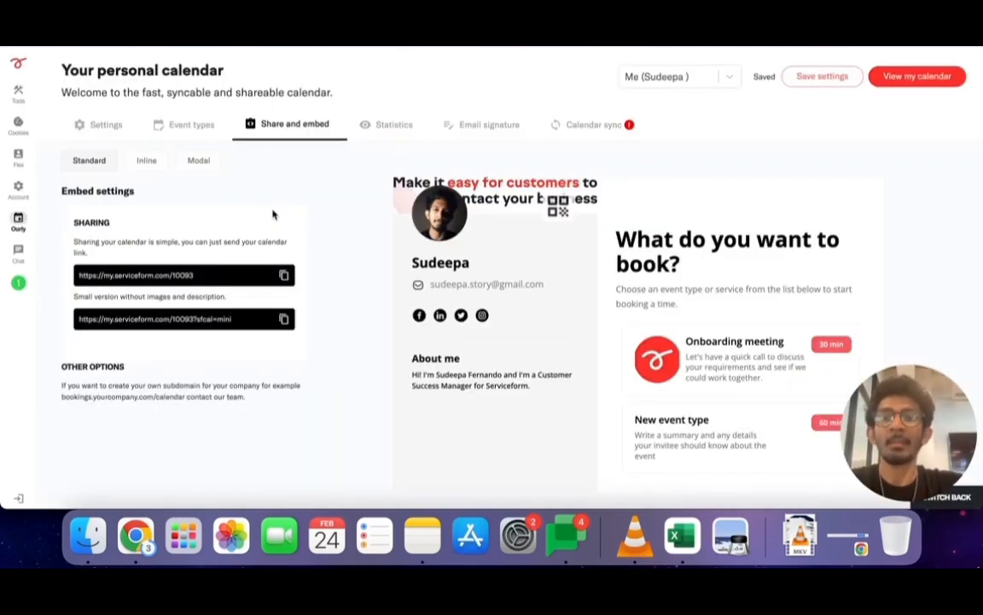
pyautogui.click(397, 124)
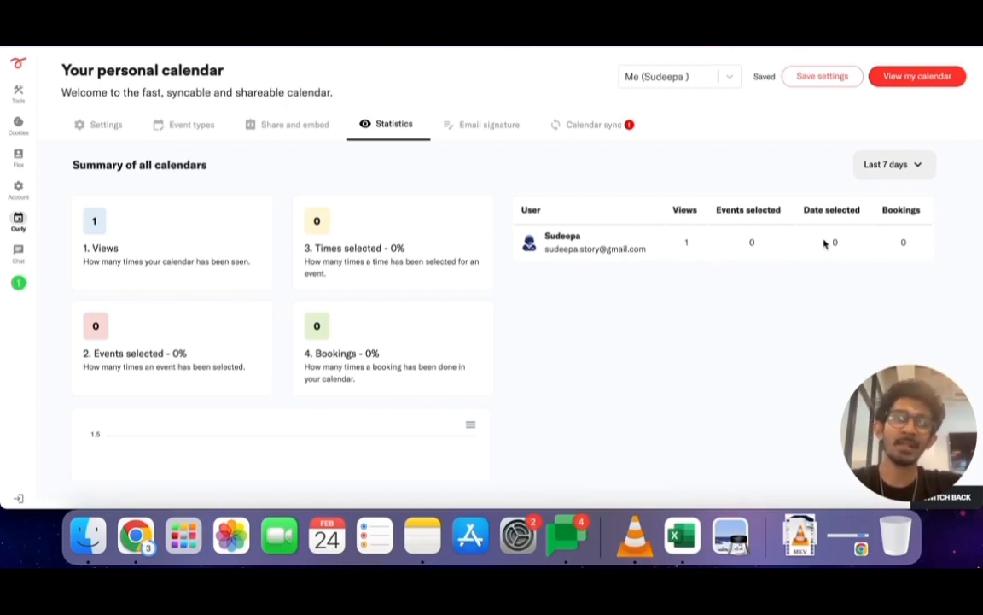
pyautogui.click(587, 128)
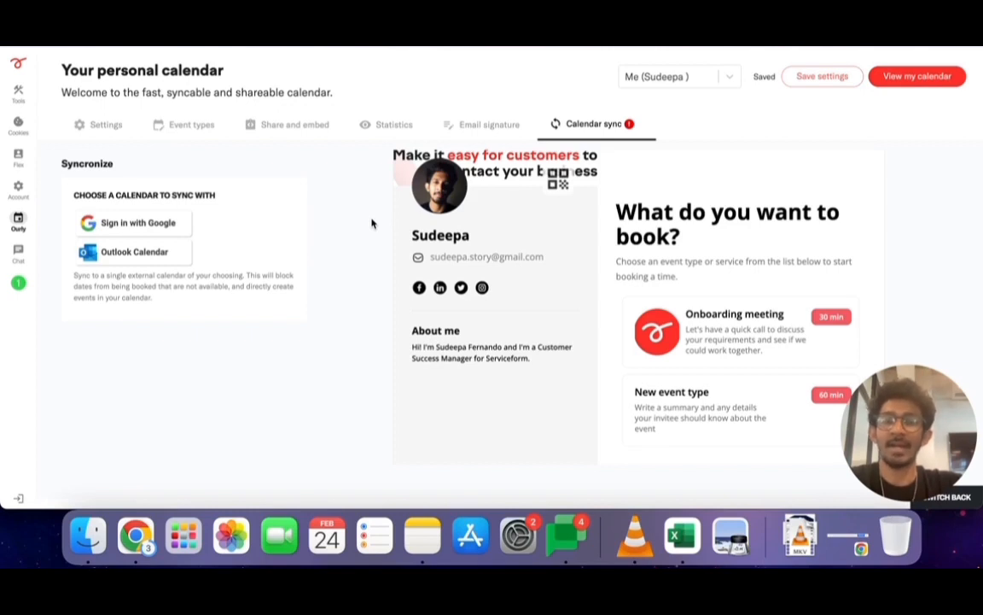
# View the calendar's sharing and embed options and switch to Gmail's general settings in a new browser tab
pyautogui.click(280, 119)
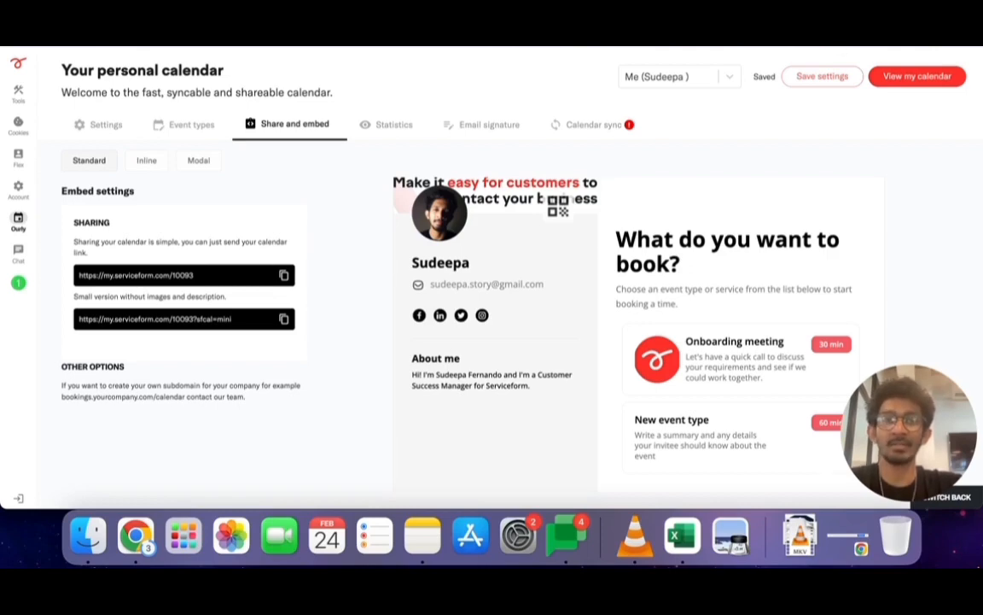
pyautogui.press('super+t')
pyautogui.write('gmail')
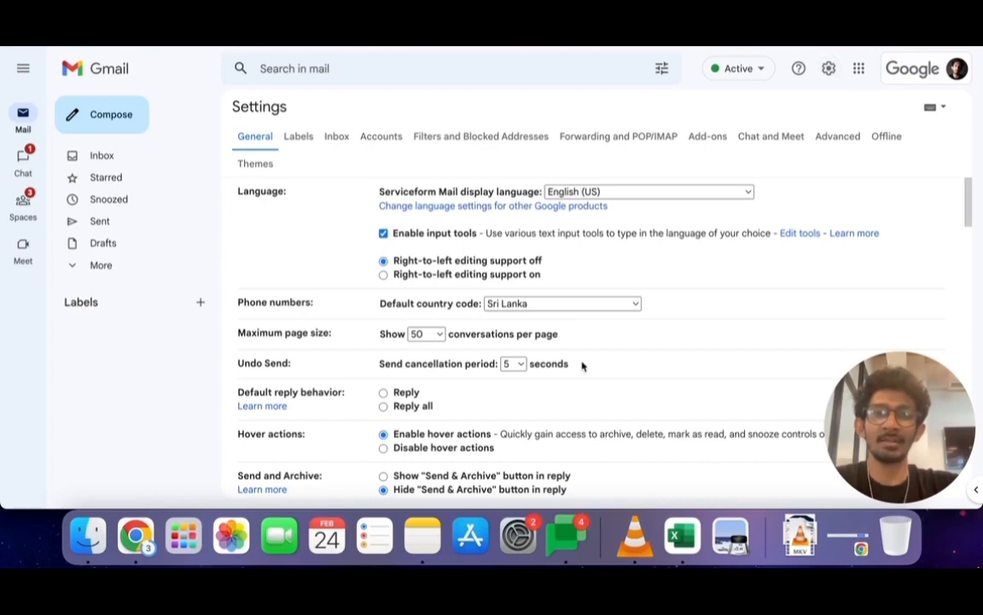
# Examine the latest email signature in the general settings, including the link behind its Book my Ourly button, and the save option
pyautogui.scroll(-10, 512, 401)
pyautogui.scroll(-10, 459, 446)
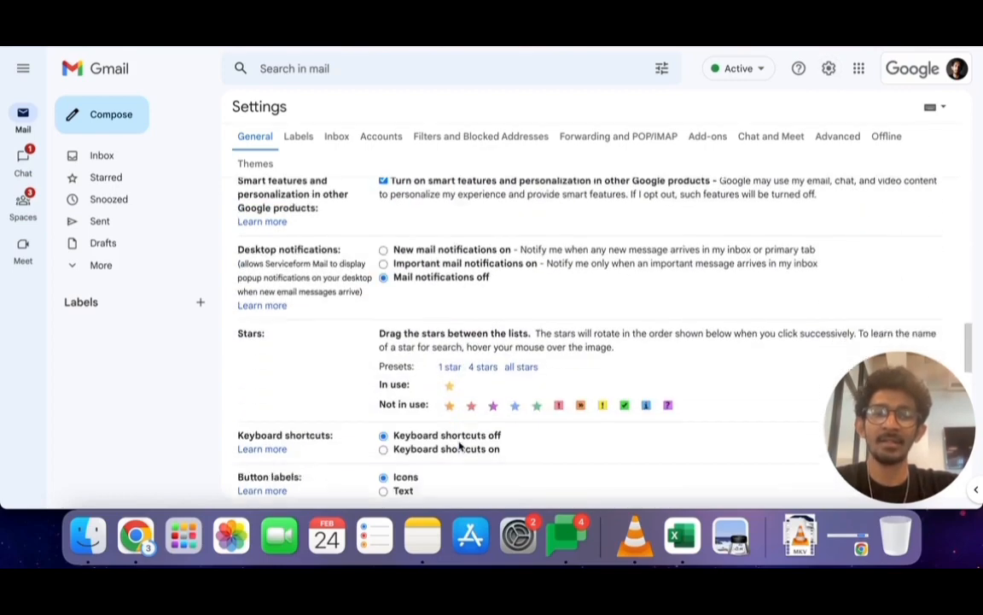
pyautogui.scroll(-3, 623, 299)
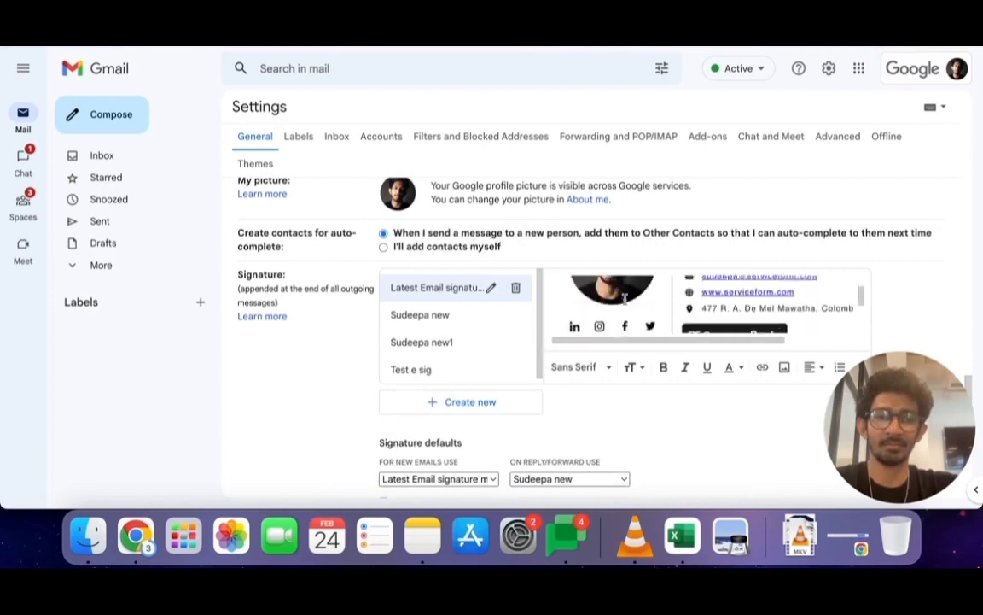
pyautogui.scroll(1, 768, 299)
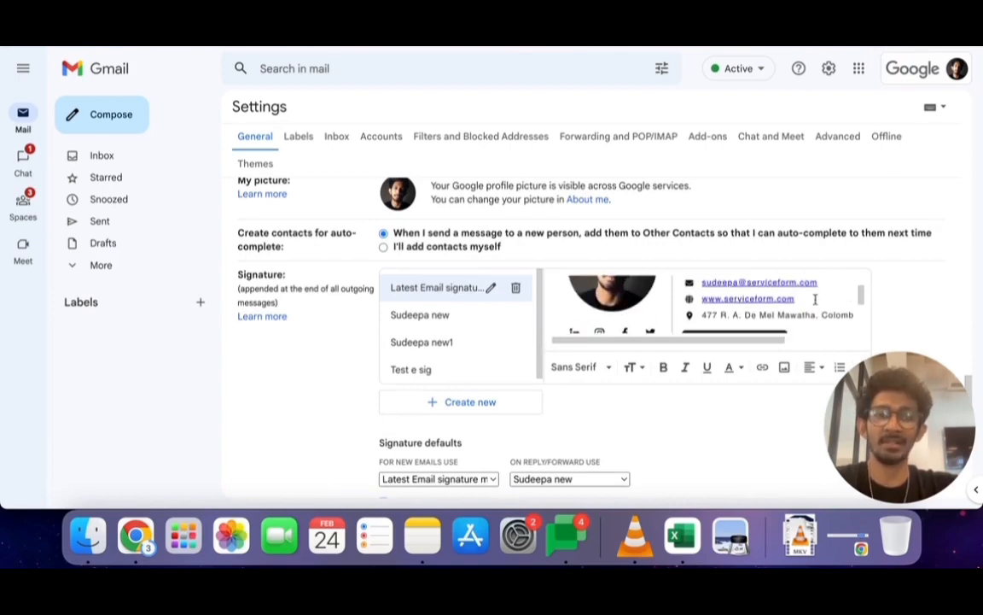
pyautogui.scroll(-2, 802, 299)
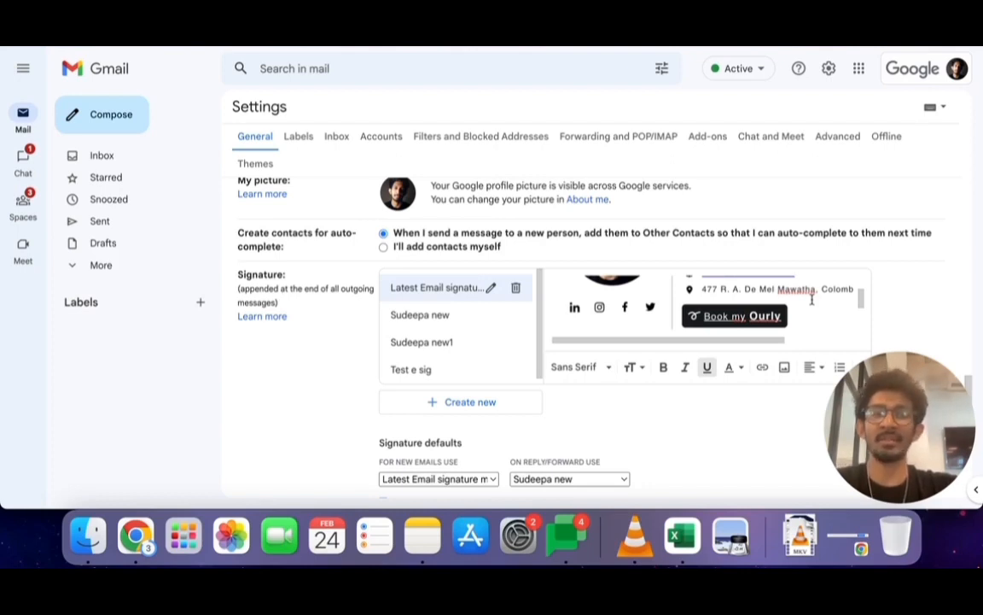
pyautogui.click(777, 317)
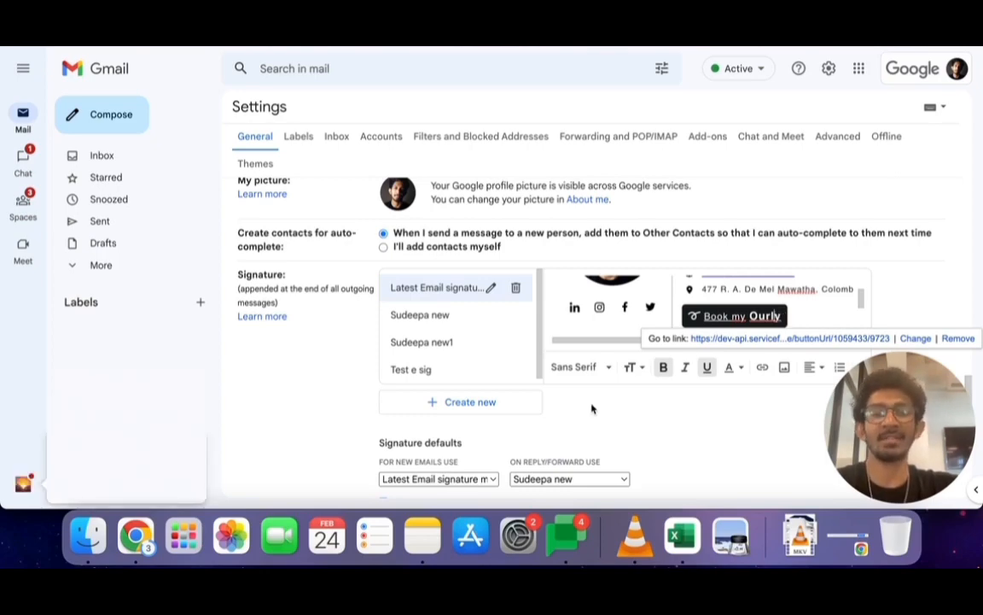
pyautogui.scroll(-10, 592, 409)
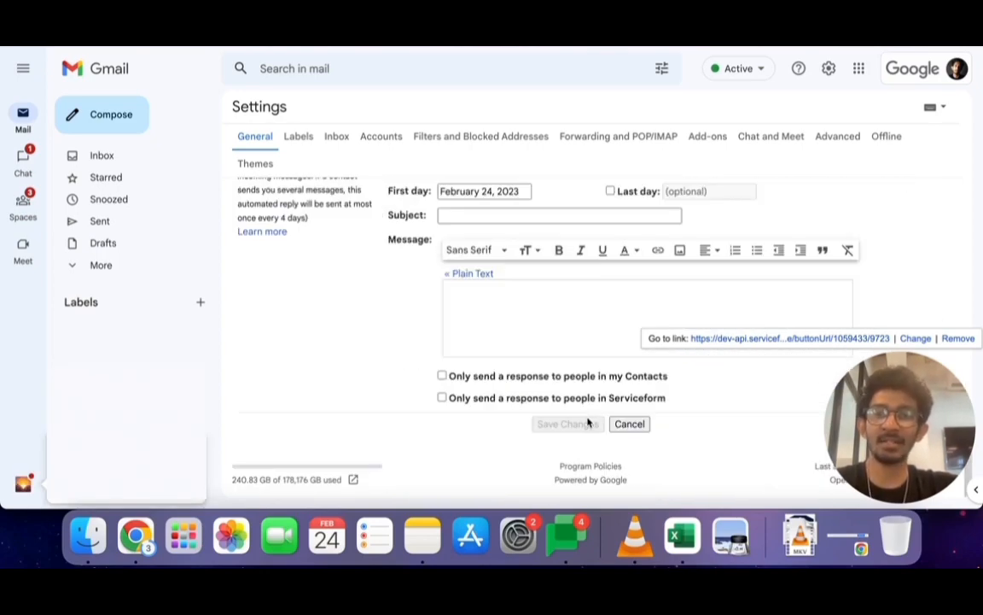